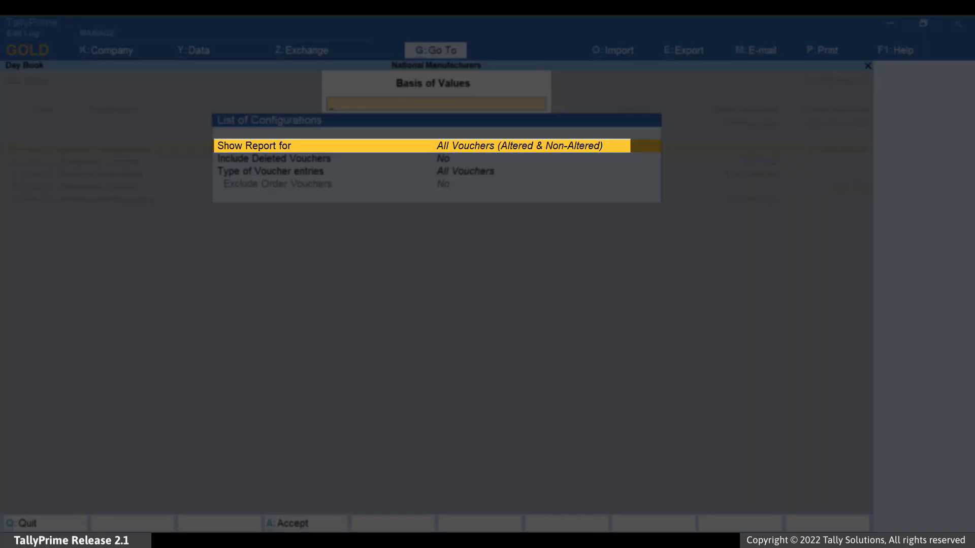
# Filter the Day Book to Altered Vouchers, keeping Include Deleted Vouchers set to Yes
pyautogui.press('Return')
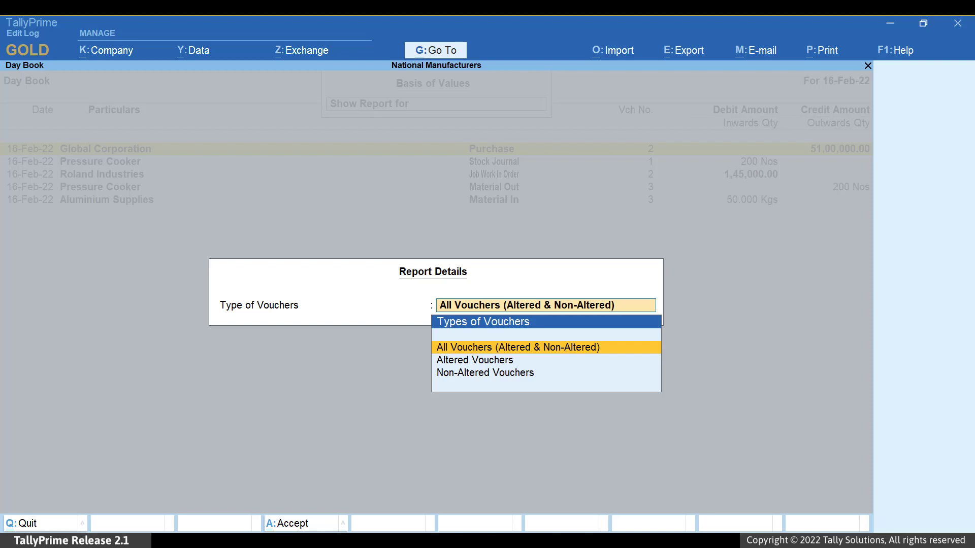
pyautogui.press('Down')
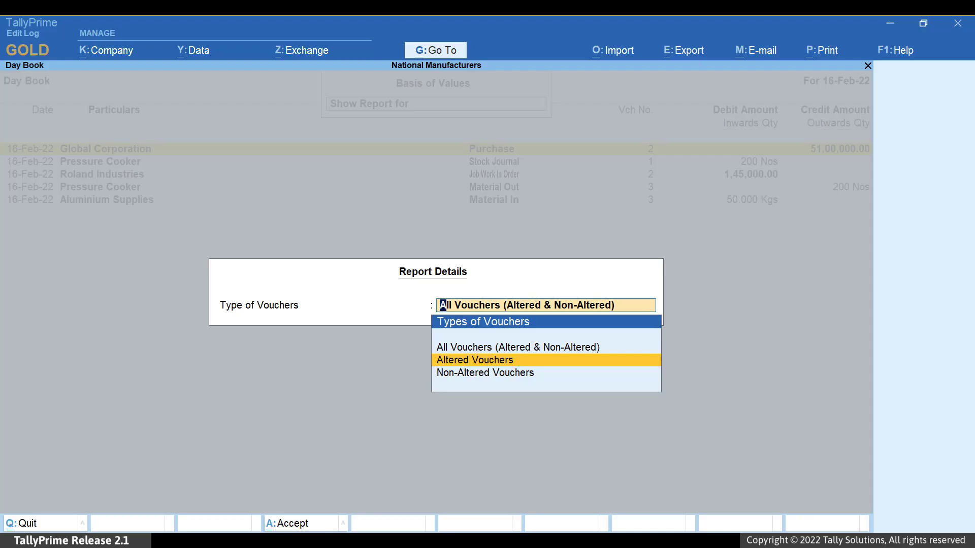
pyautogui.press('Return')
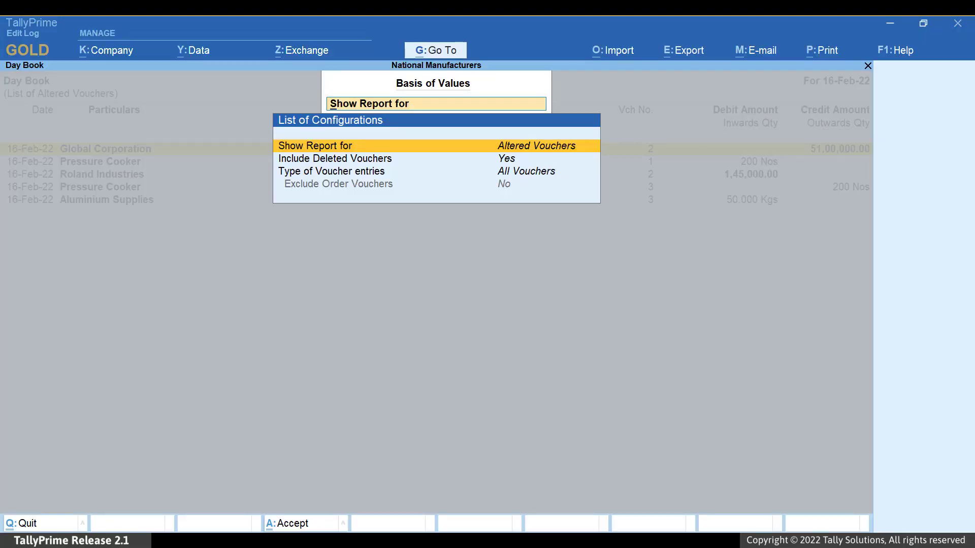
pyautogui.hotkey('ctrl', 'a')
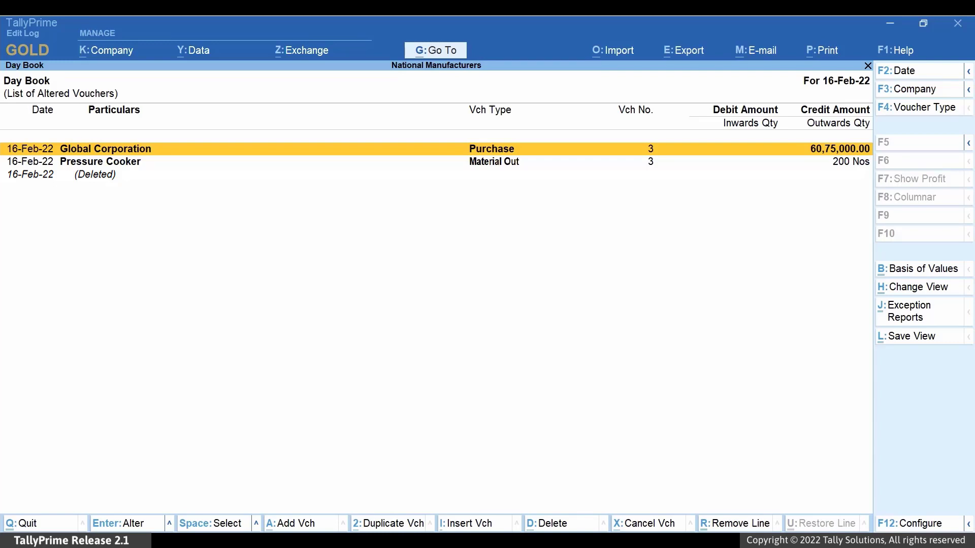
# Open the Global Corporation purchase voucher and view its four-version Edit Log with Alt+Q
pyautogui.press('Return')
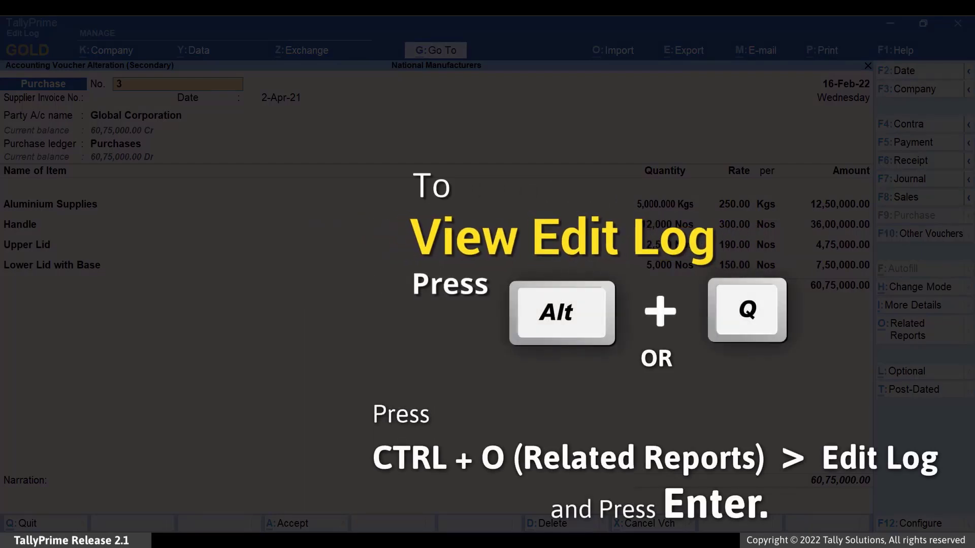
pyautogui.hotkey('alt', 'q')
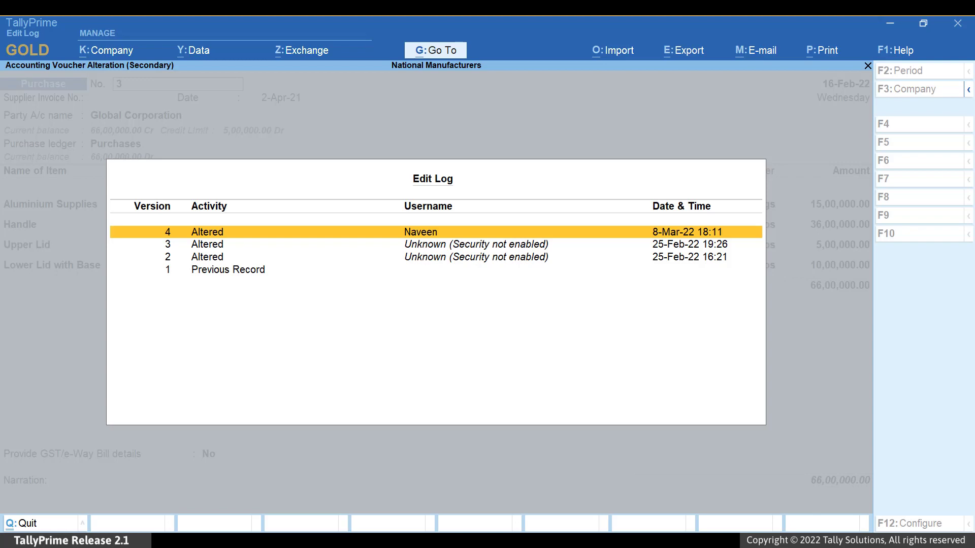
# Compare versions 3 and 4: Ship Document Number 225→250, with Bangalore and 15 Days terms added
pyautogui.press('Return')
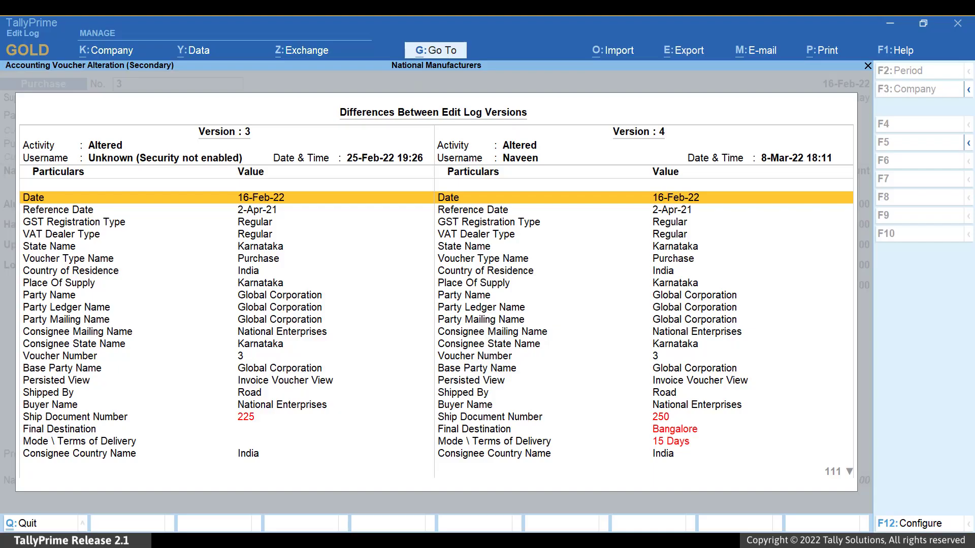
pyautogui.press('F12')
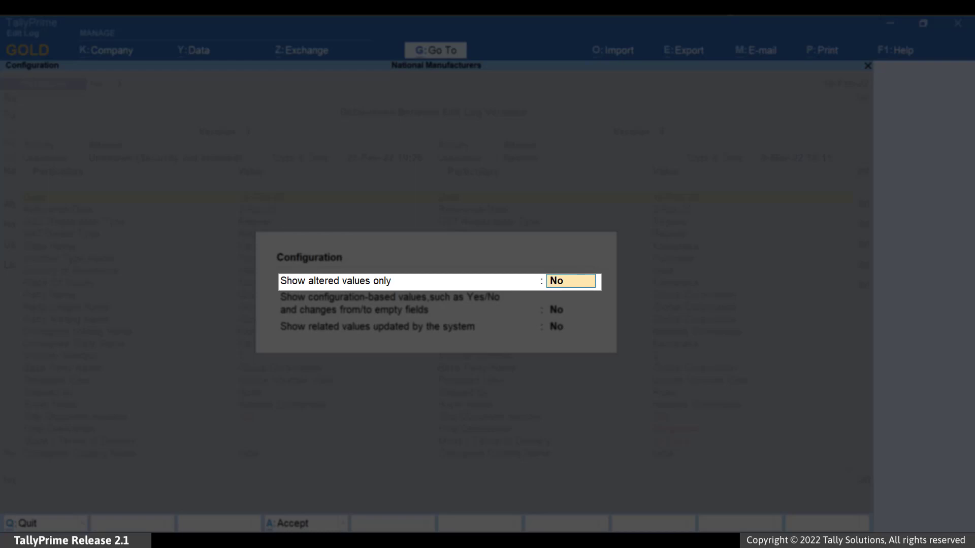
# Set altered-values-only, configuration-based values and system-updated values all to Yes in Configuration
pyautogui.press('y')
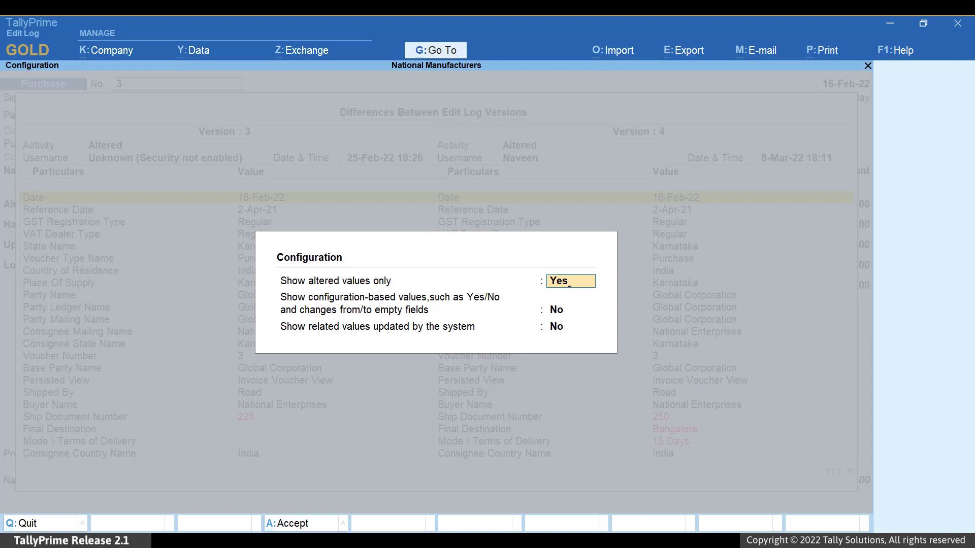
pyautogui.press('ctrl')
pyautogui.hotkey('ctrl', 'a')
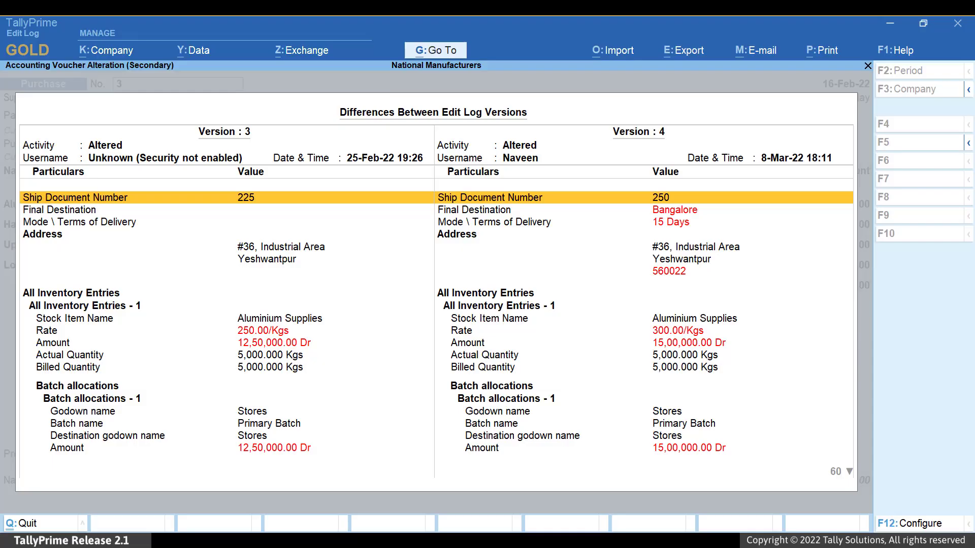
pyautogui.press('F12')
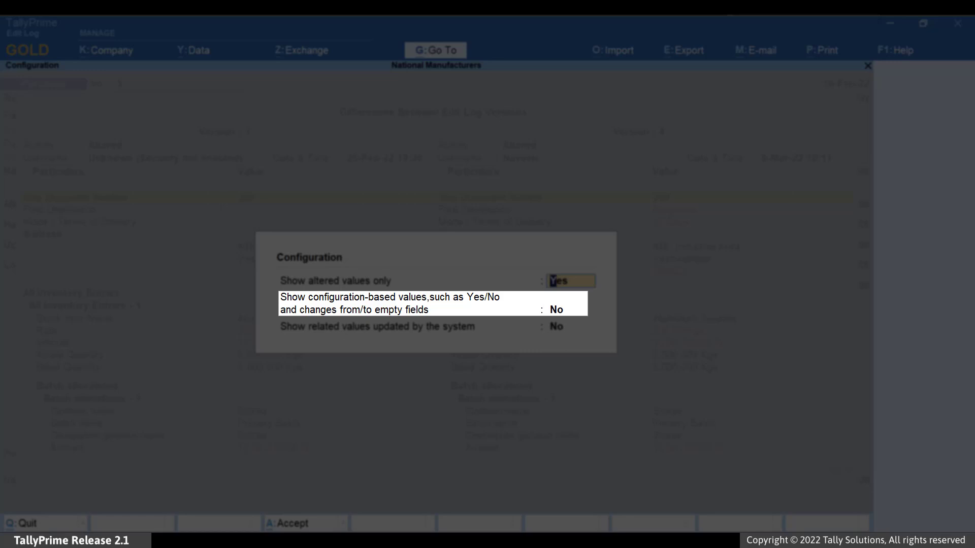
pyautogui.click(567, 309)
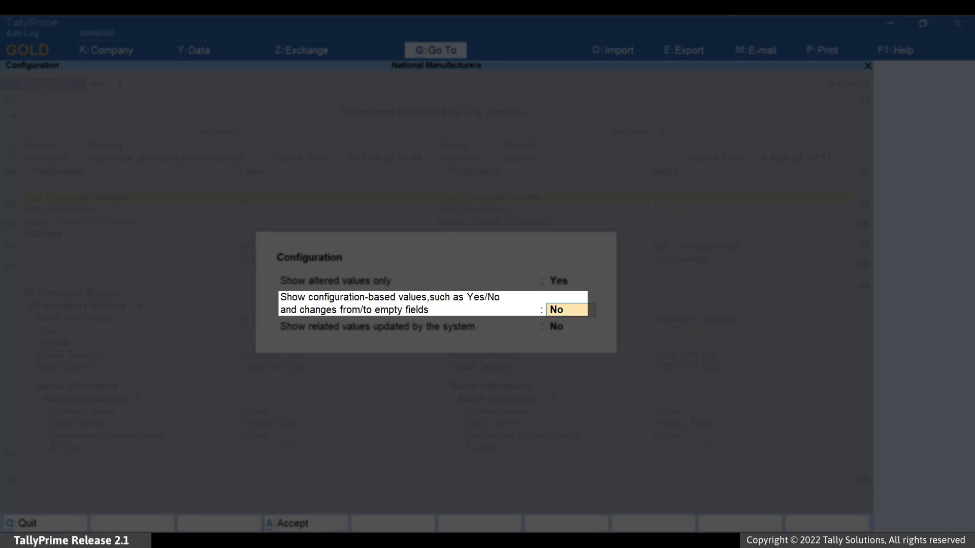
pyautogui.write('Yes')
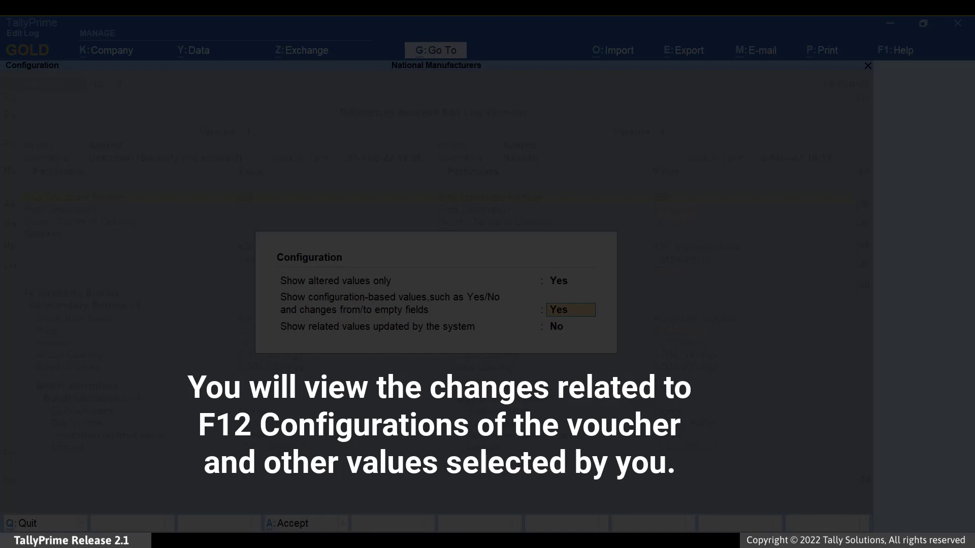
pyautogui.press('Down')
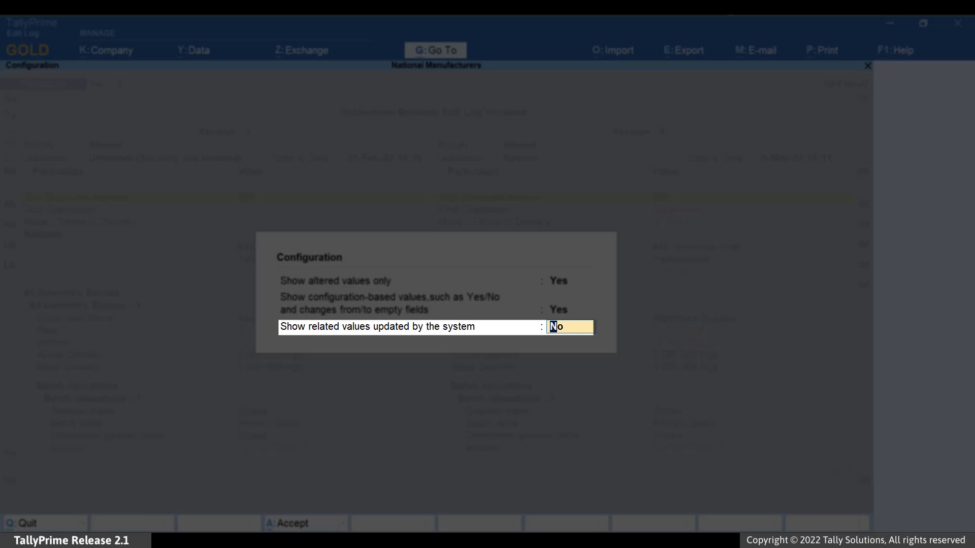
pyautogui.write('Yes')
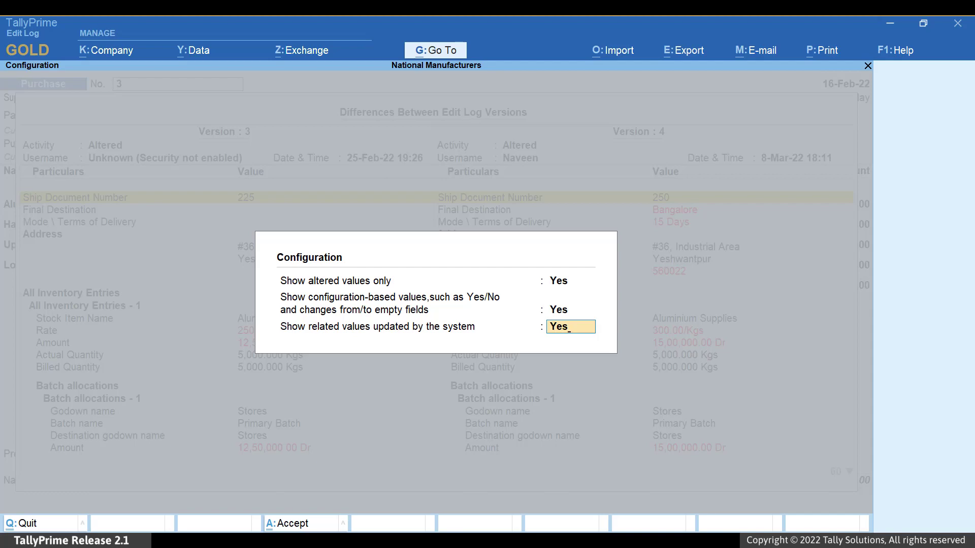
pyautogui.press('Return')
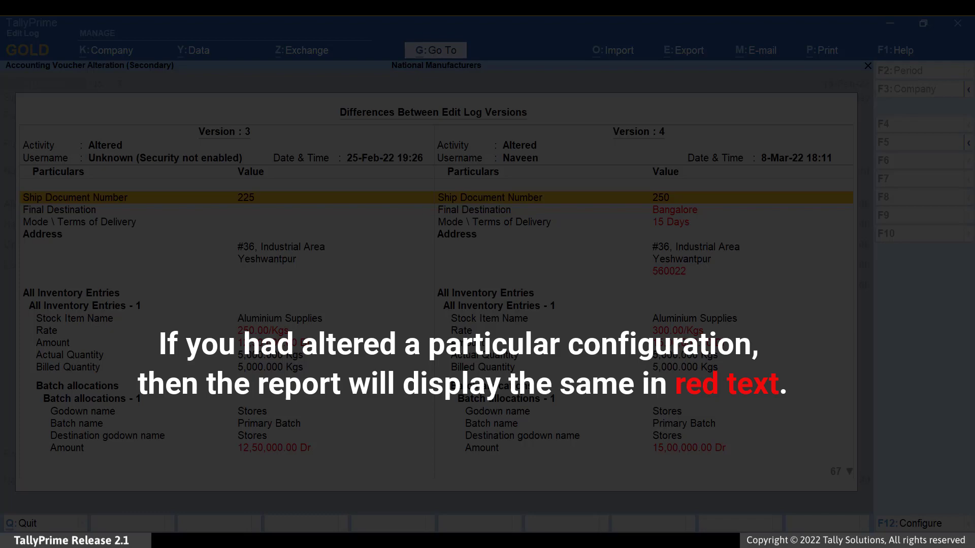
# Page through the comparison's inventory, delivery note and ledger sections, toggling the condensed view
pyautogui.press('pagedown')
pyautogui.press('pagedown')
pyautogui.press('Up')
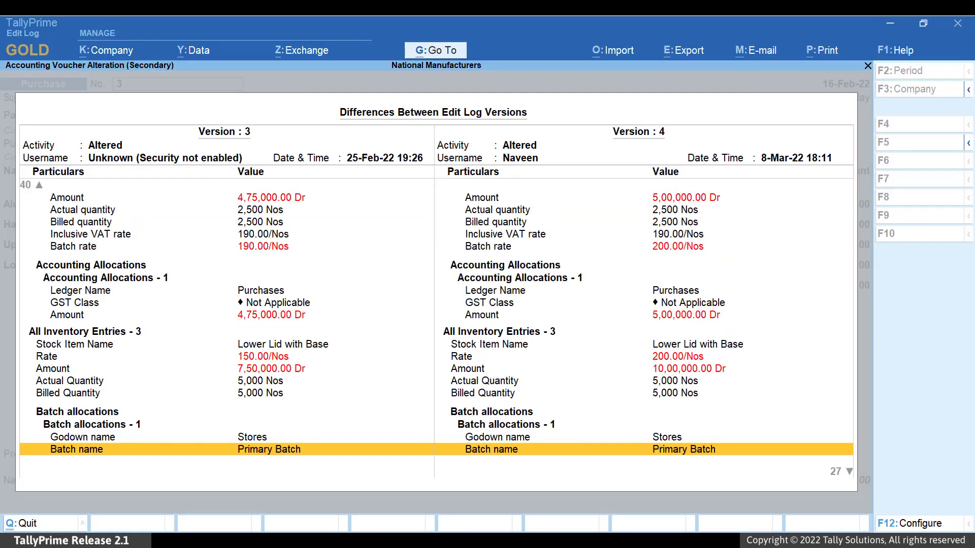
pyautogui.press('pagedown')
pyautogui.press('pageup')
pyautogui.press('pageup')
pyautogui.press('pageup')
pyautogui.press('pageup')
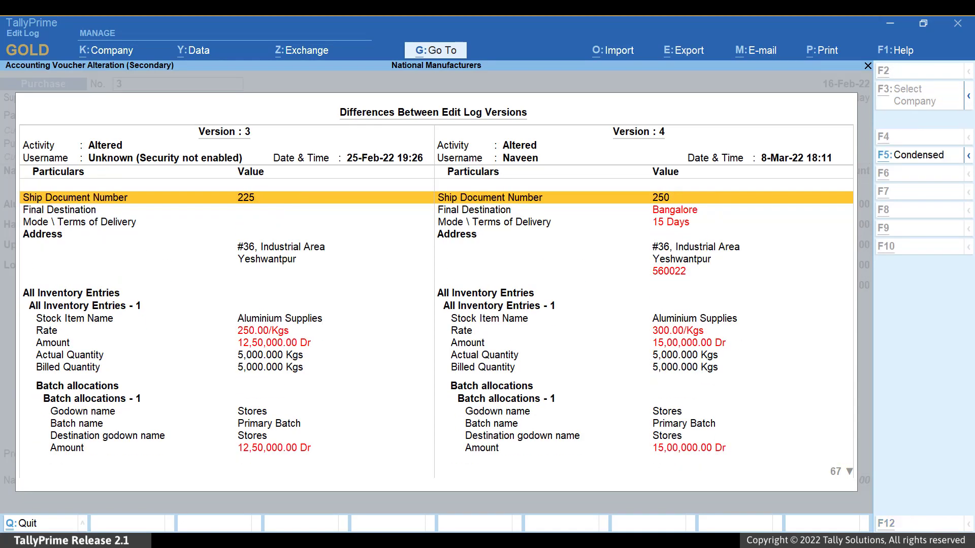
pyautogui.press('F5')
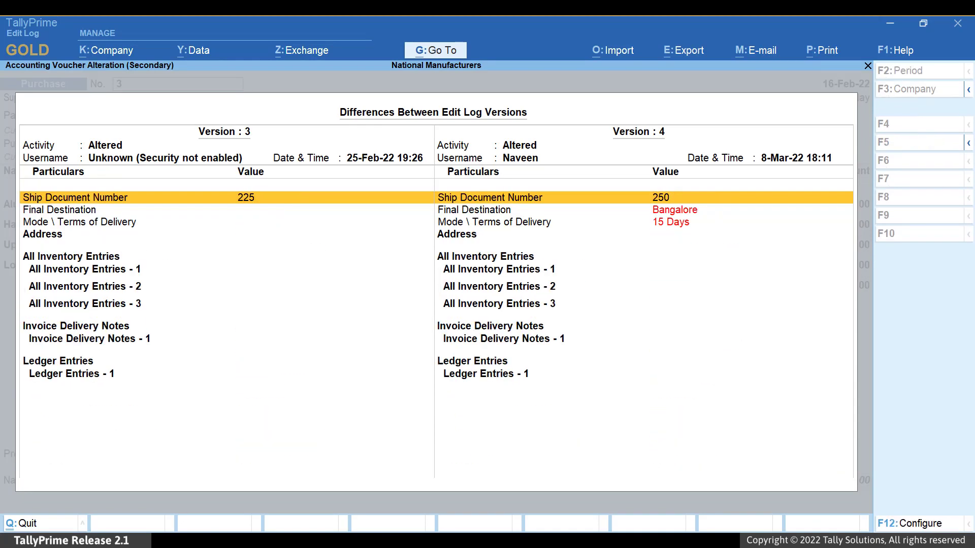
pyautogui.press('F5')
pyautogui.press('Down')
pyautogui.press('Down')
pyautogui.press('Down')
pyautogui.press('Down')
pyautogui.press('Down')
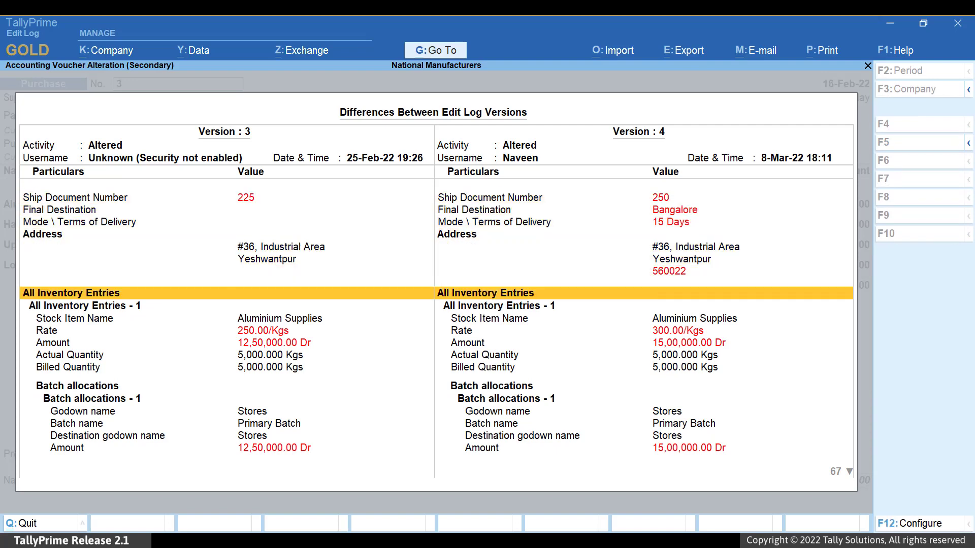
pyautogui.press('pagedown')
pyautogui.press('pageup')
pyautogui.press('pageup')
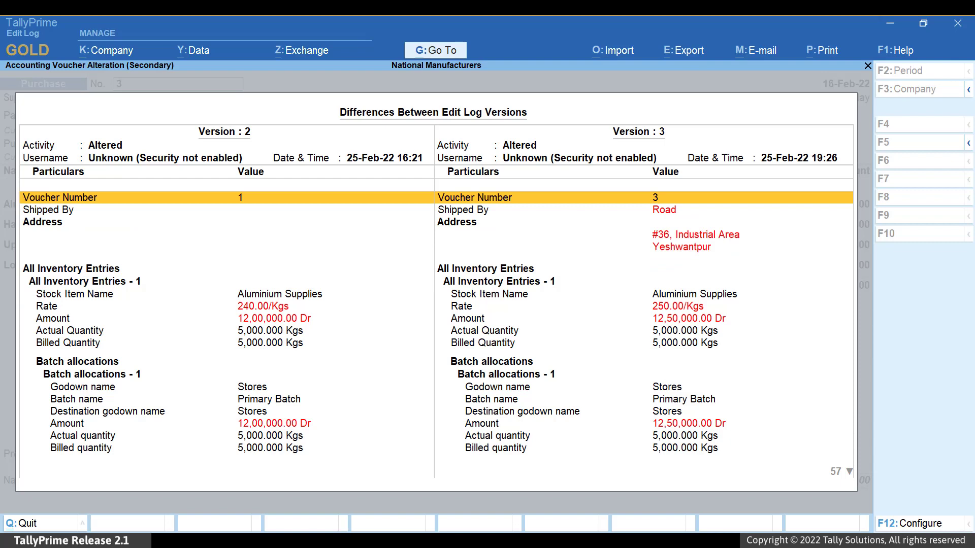
# Step through the version pairs 1–2, 2–3 and 3–4
pyautogui.press('pageup')
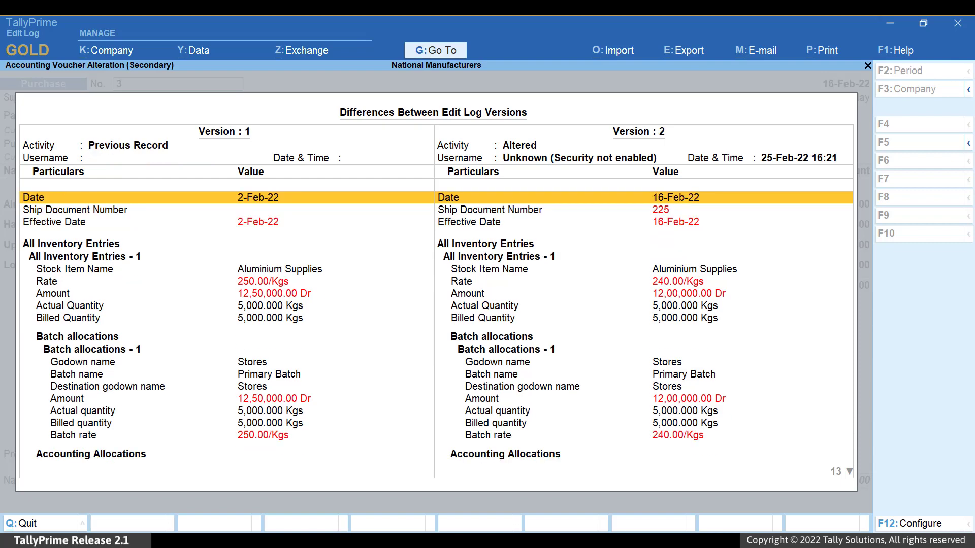
pyautogui.press('pagedown')
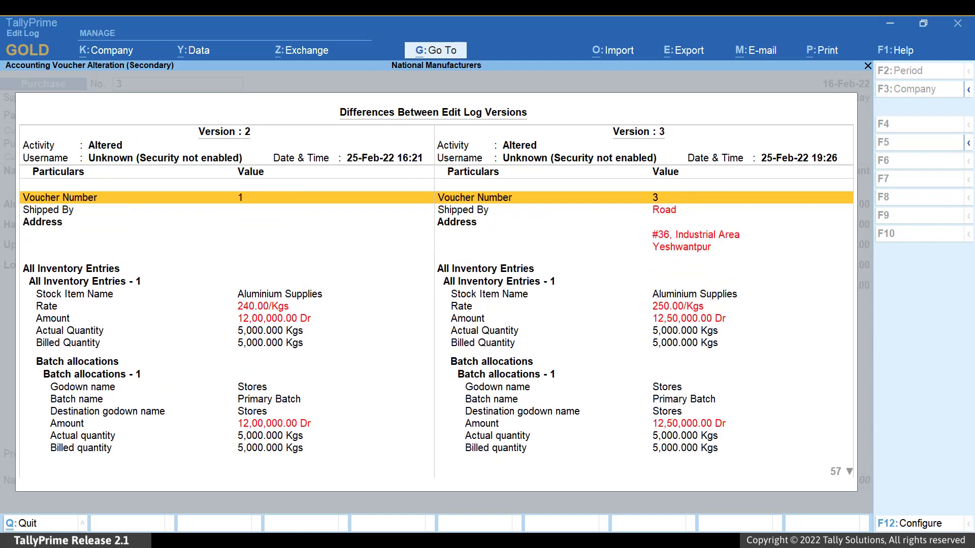
pyautogui.press('pagedown')
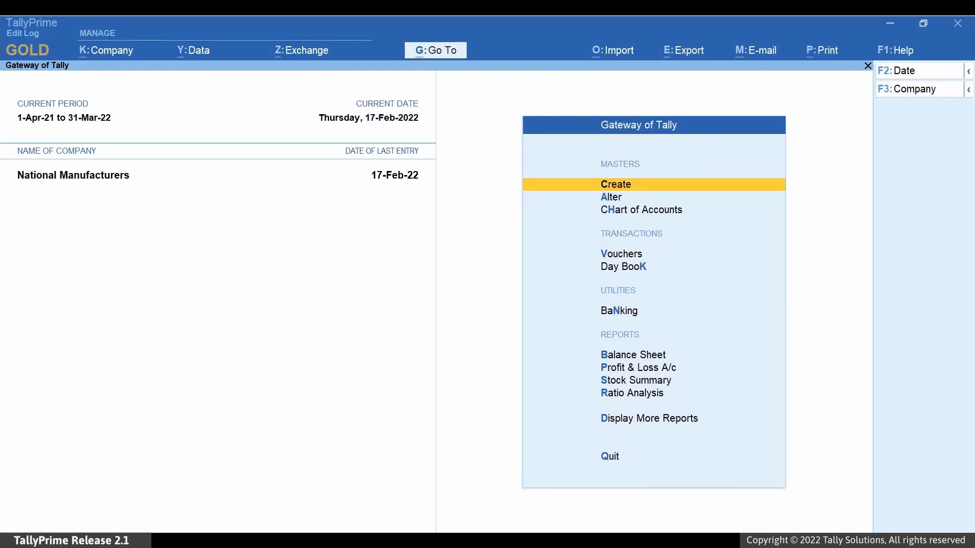
# Go to Chart of Accounts and open the Ledgers list
pyautogui.hotkey('alt', 'g')
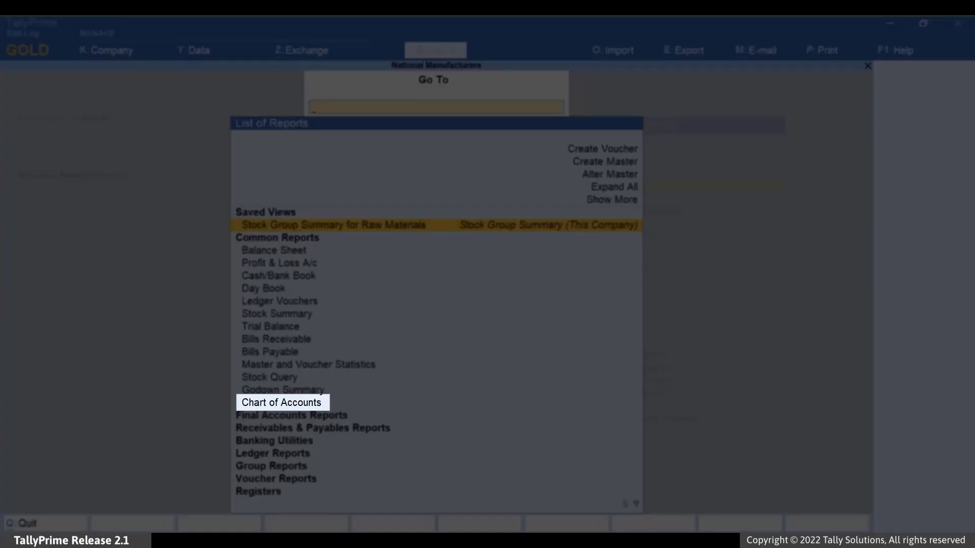
pyautogui.press('Down')
pyautogui.press('Down')
pyautogui.press('Down')
pyautogui.press('Down')
pyautogui.press('Down')
pyautogui.press('Down')
pyautogui.press('Down')
pyautogui.press('Down')
pyautogui.press('Down')
pyautogui.press('Down')
pyautogui.press('Down')
pyautogui.press('Down')
pyautogui.press('Down')
pyautogui.press('Down')
pyautogui.press('Return')
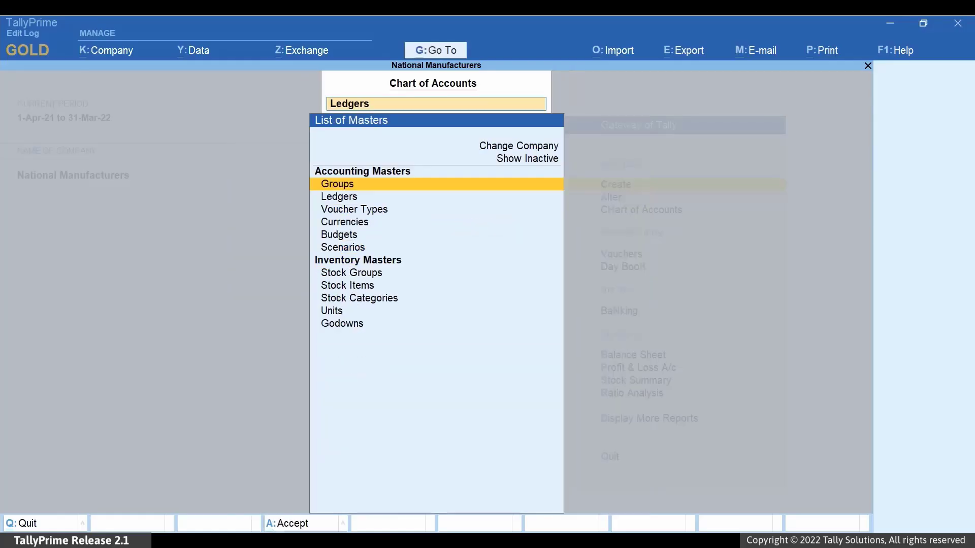
pyautogui.press('Down')
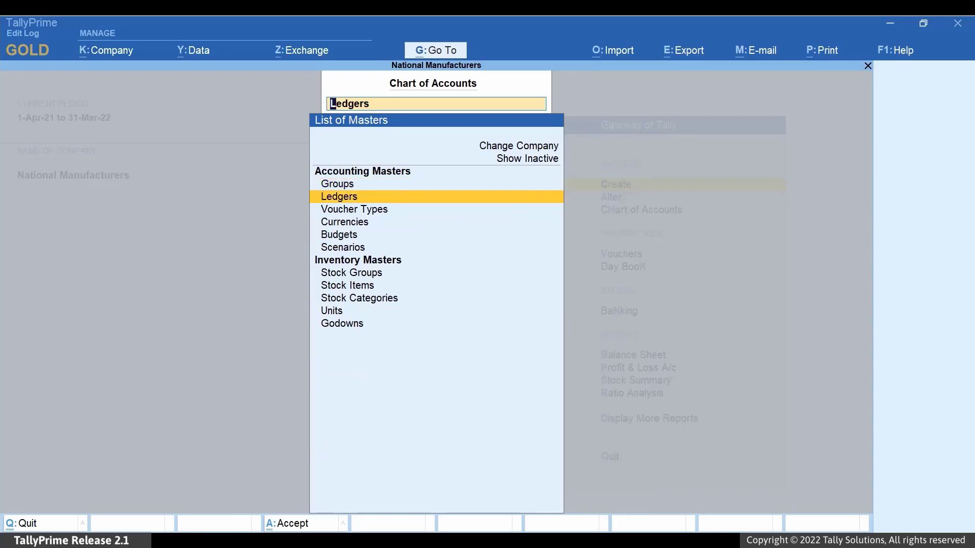
pyautogui.press('Return')
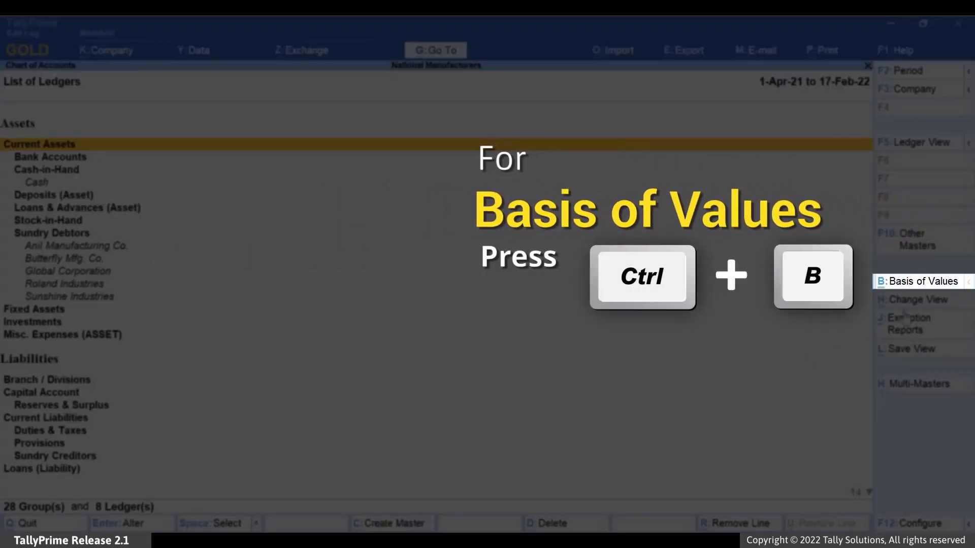
# Show Altered Ledgers only with Include Deleted Ledgers set to No
pyautogui.click(923, 282)
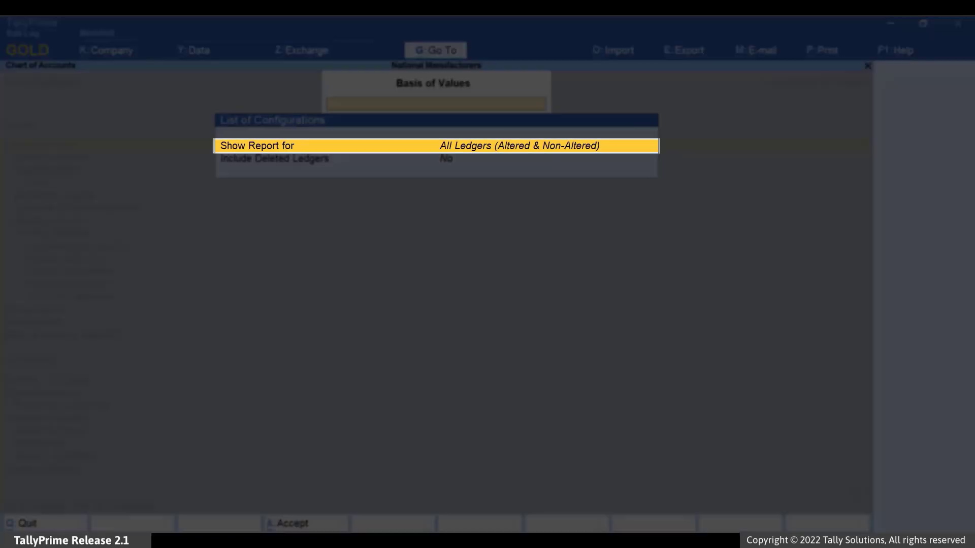
pyautogui.press('Return')
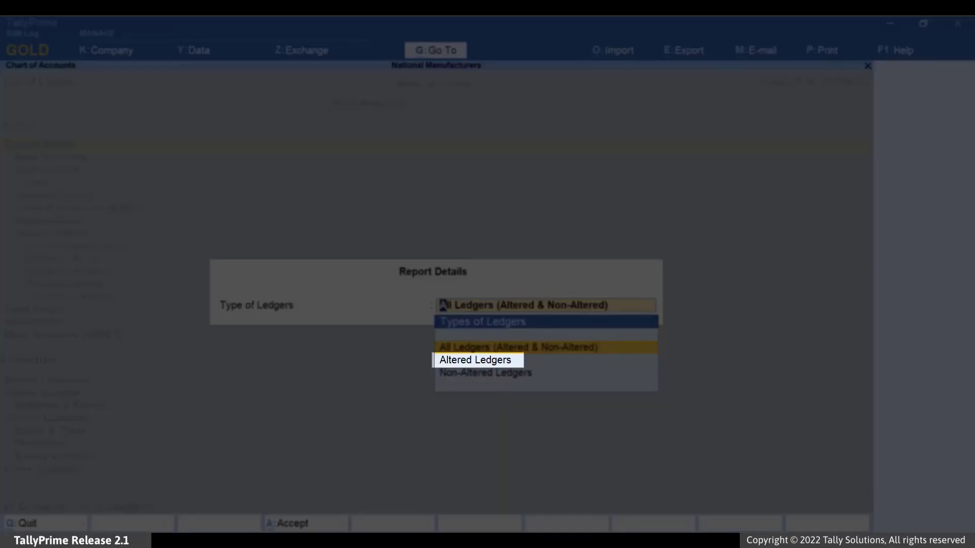
pyautogui.click(475, 360)
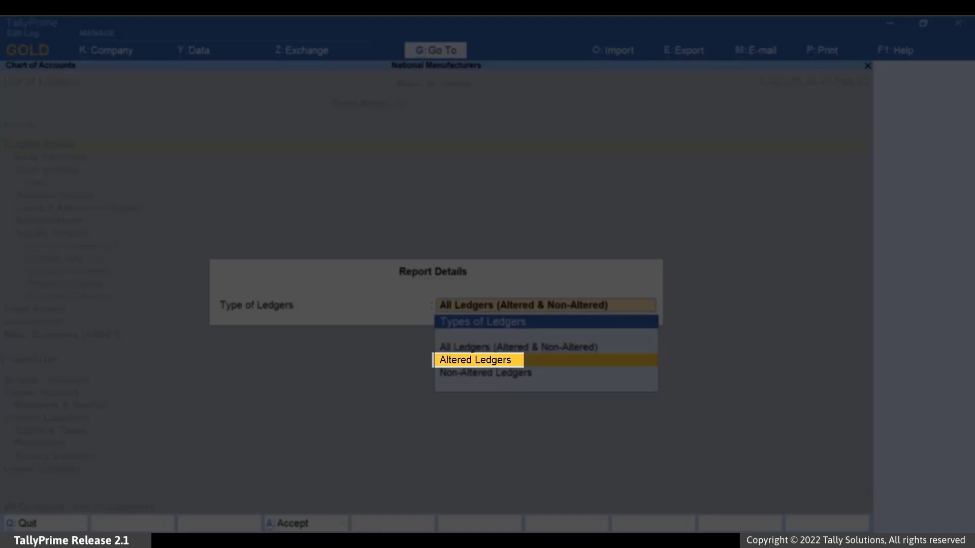
pyautogui.press('Return')
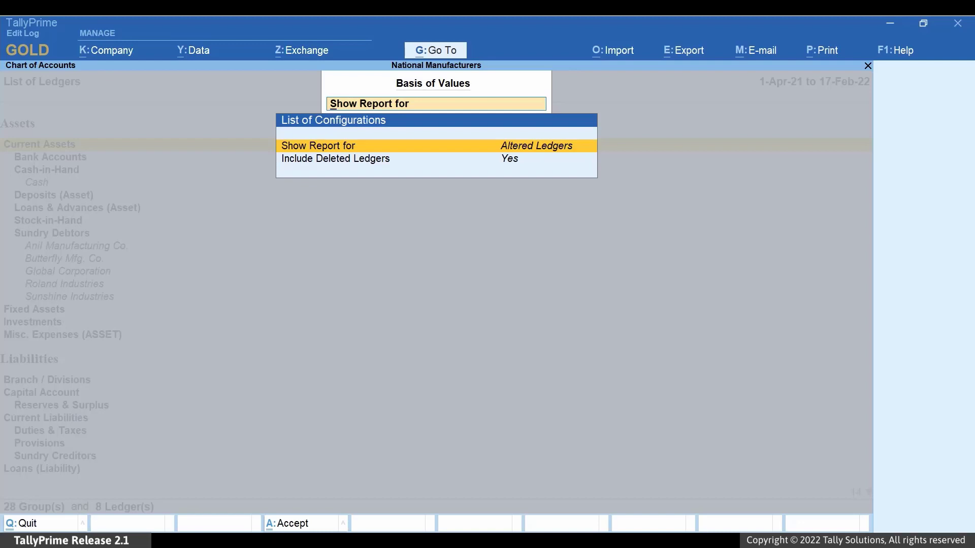
pyautogui.press('Down')
pyautogui.press('n')
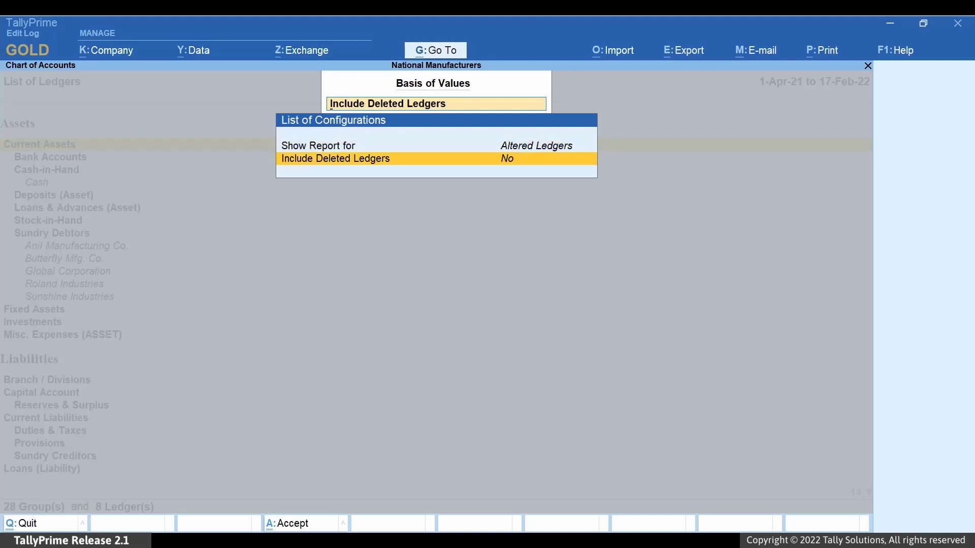
pyautogui.press('Return')
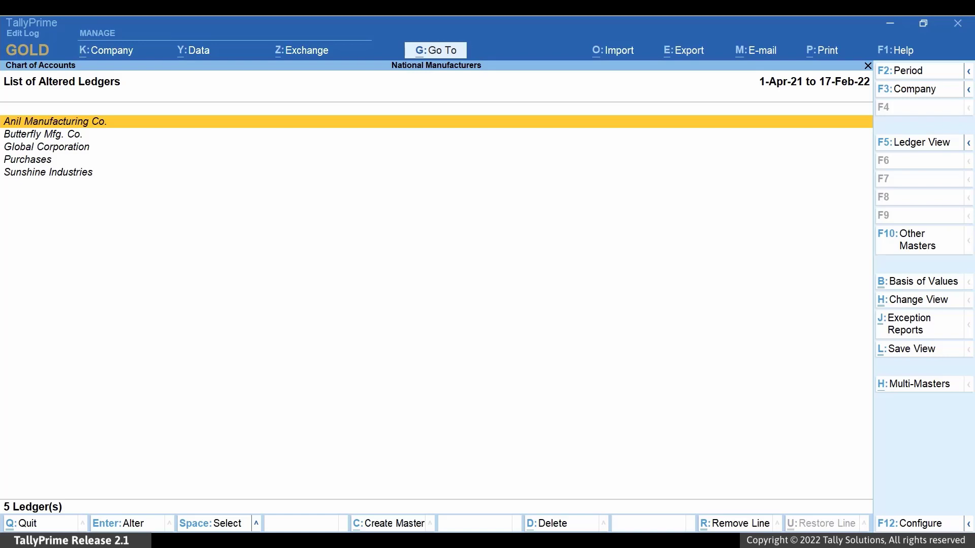
# Open Anil Manufacturing Co.'s ledger Edit Log and compare versions 4 and 5
pyautogui.press('Down')
pyautogui.press('Down')
pyautogui.press('Down')
pyautogui.press('Down')
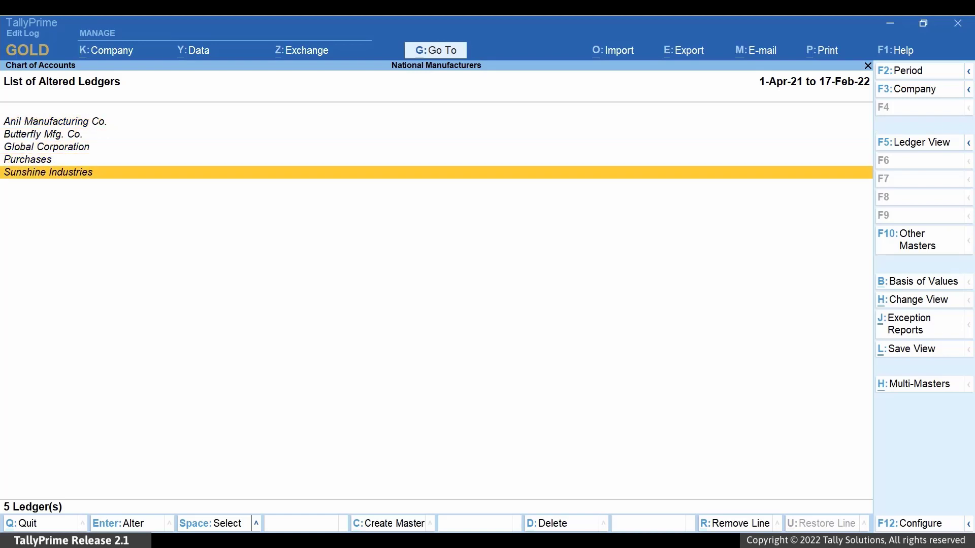
pyautogui.press('Up')
pyautogui.press('Up')
pyautogui.press('Up')
pyautogui.press('Up')
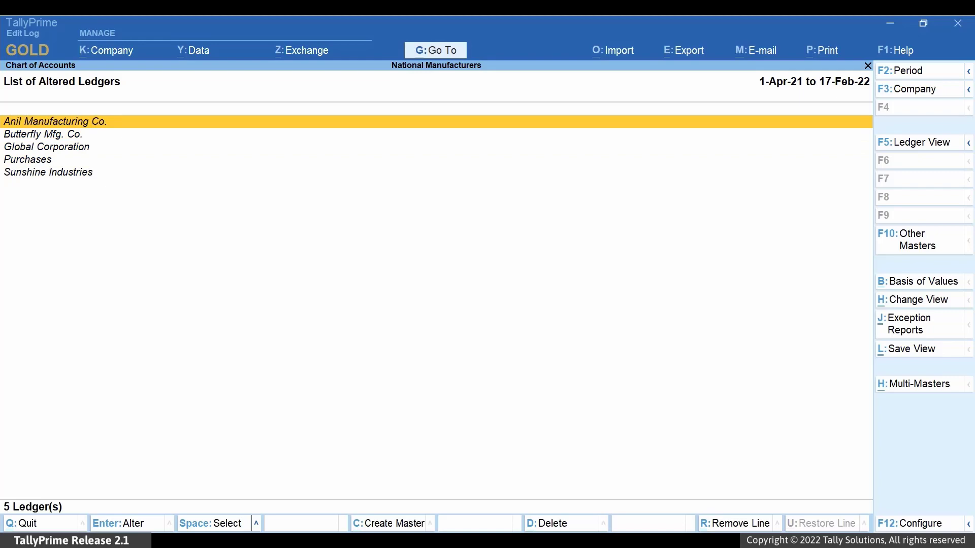
pyautogui.press('Return')
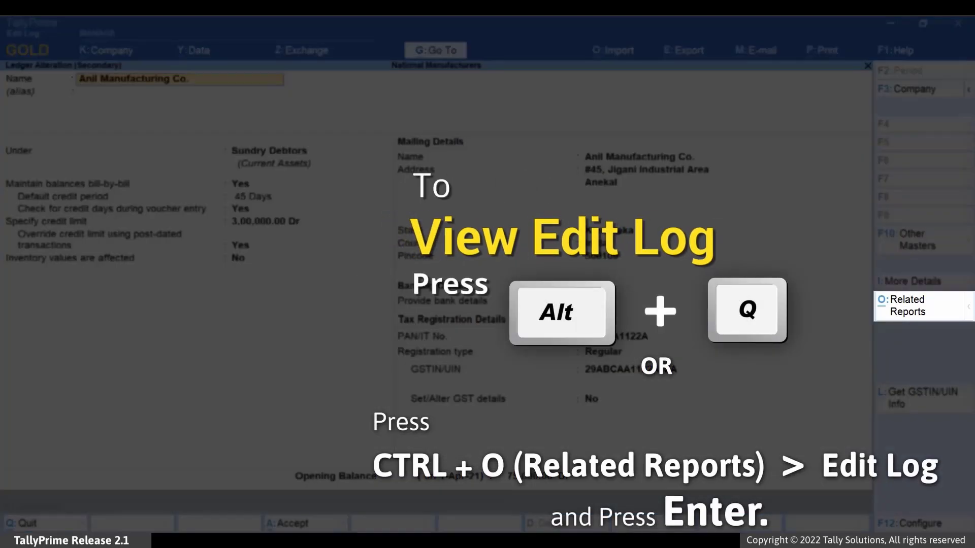
pyautogui.hotkey('alt', 'q')
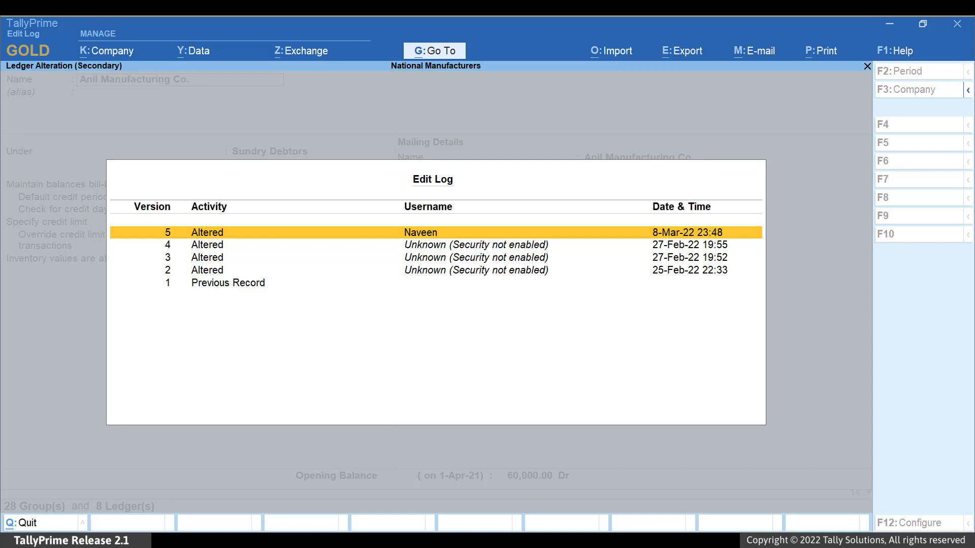
pyautogui.press('Return')
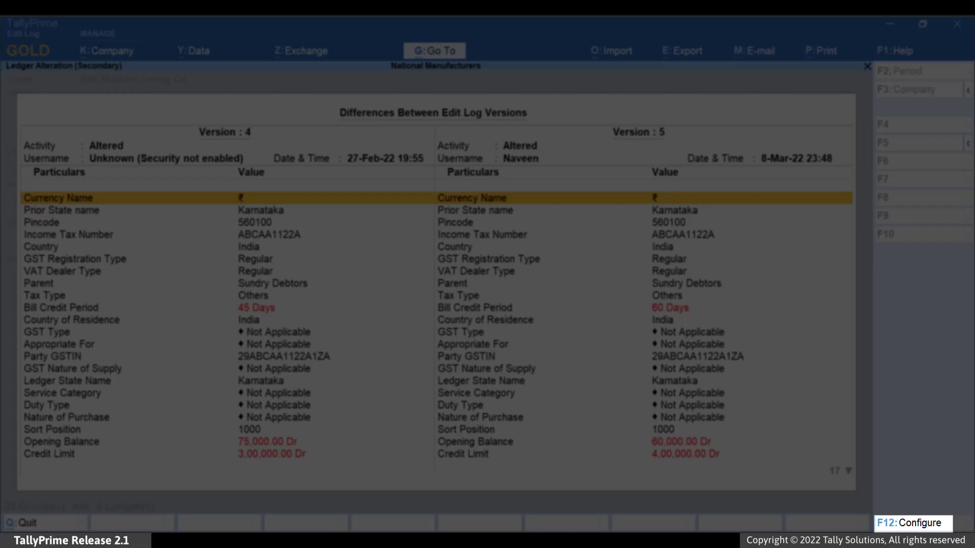
# Turn on Show altered values only, e.g. opening balance 75,000→60,000 and new HDFC payment details
pyautogui.press('F12')
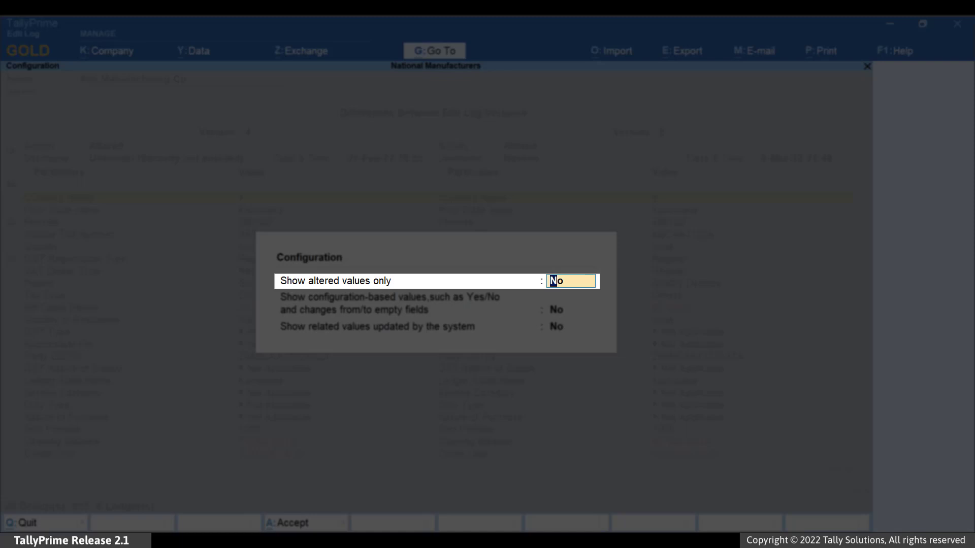
pyautogui.press('y')
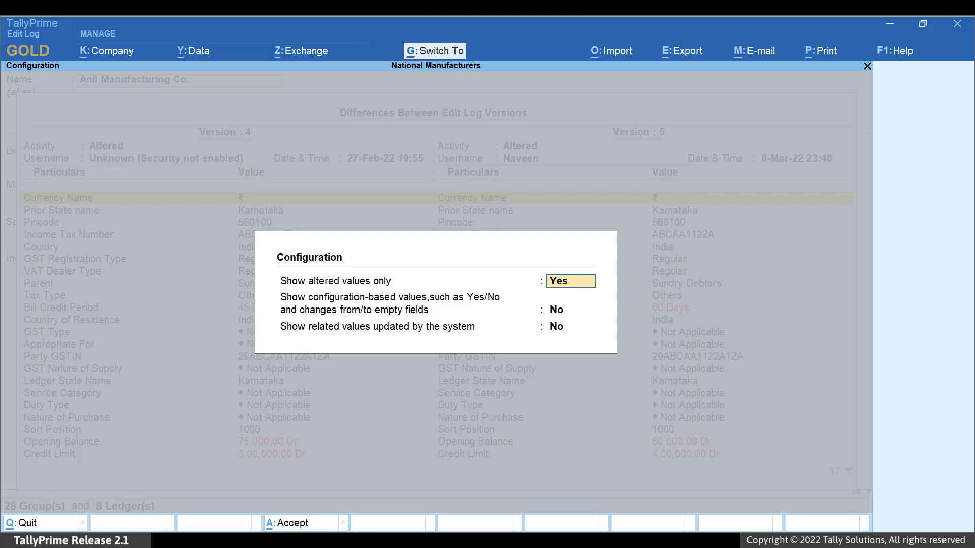
pyautogui.hotkey('ctrl', 'a')
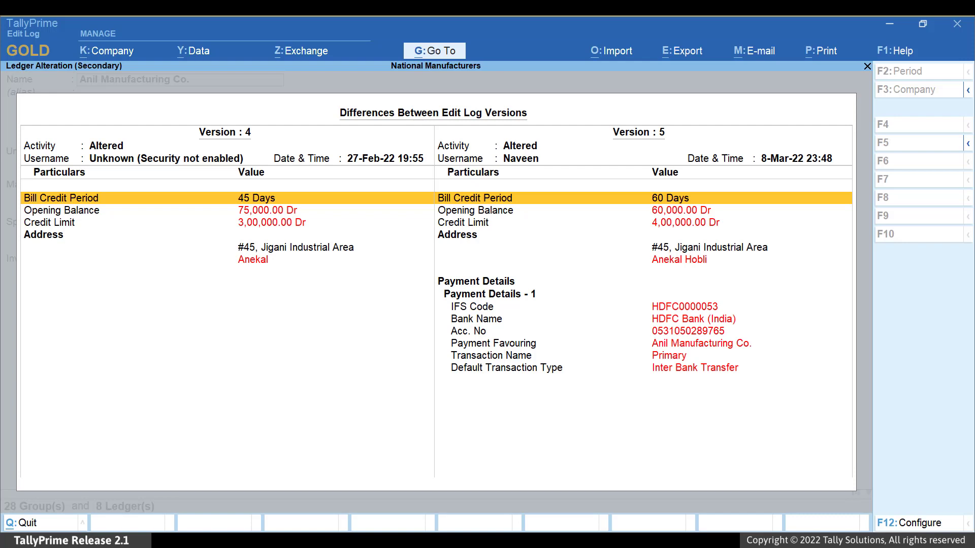
# Set configuration-based values and system-updated related values to Yes, then condense the comparison
pyautogui.press('F12')
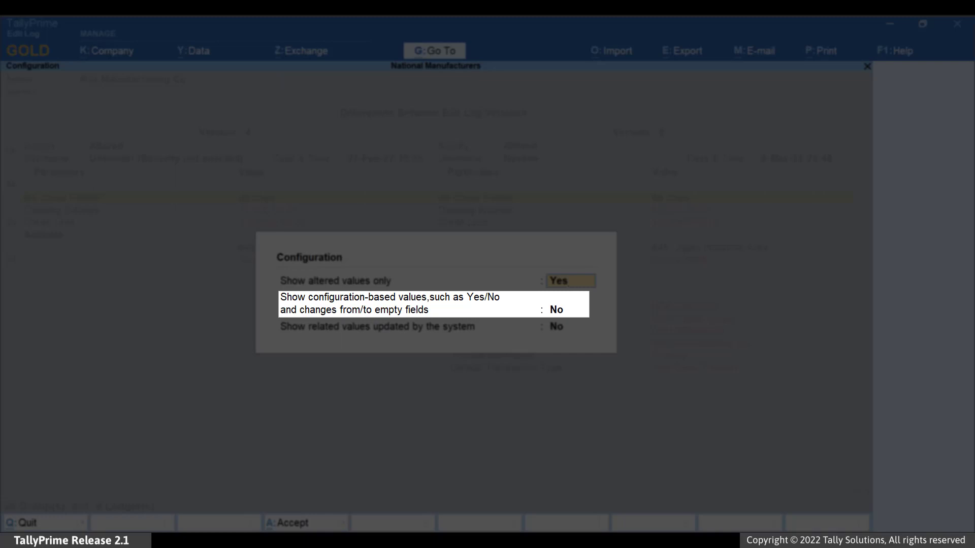
pyautogui.press('Return')
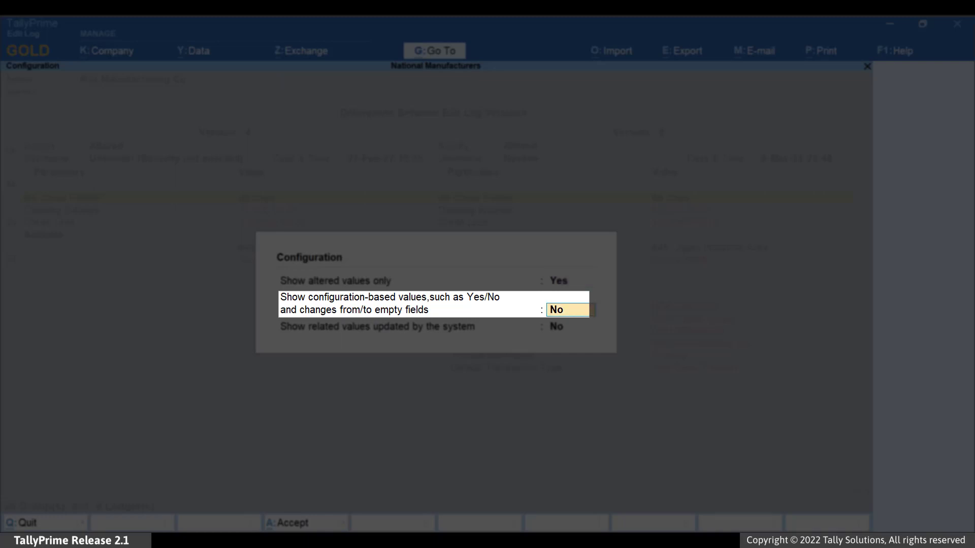
pyautogui.write('Yes')
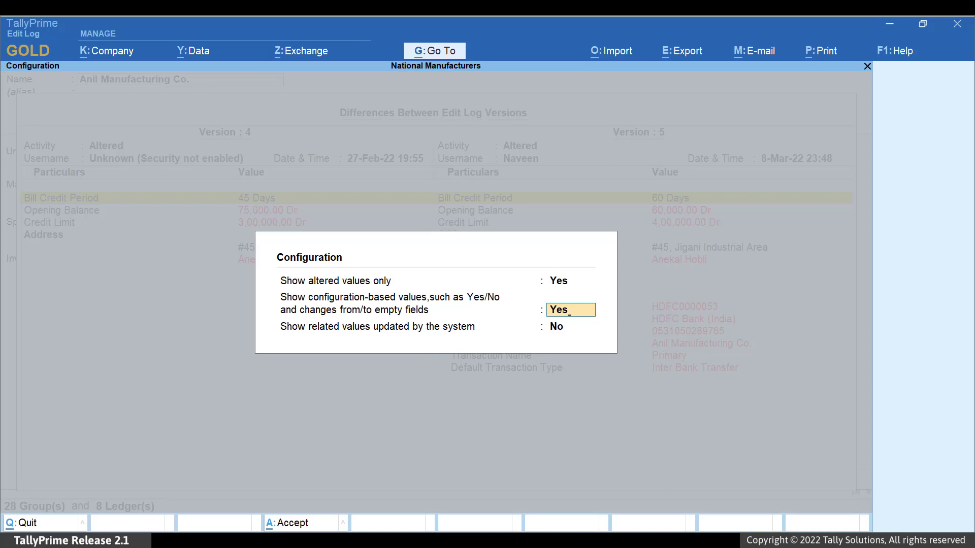
pyautogui.press('Return')
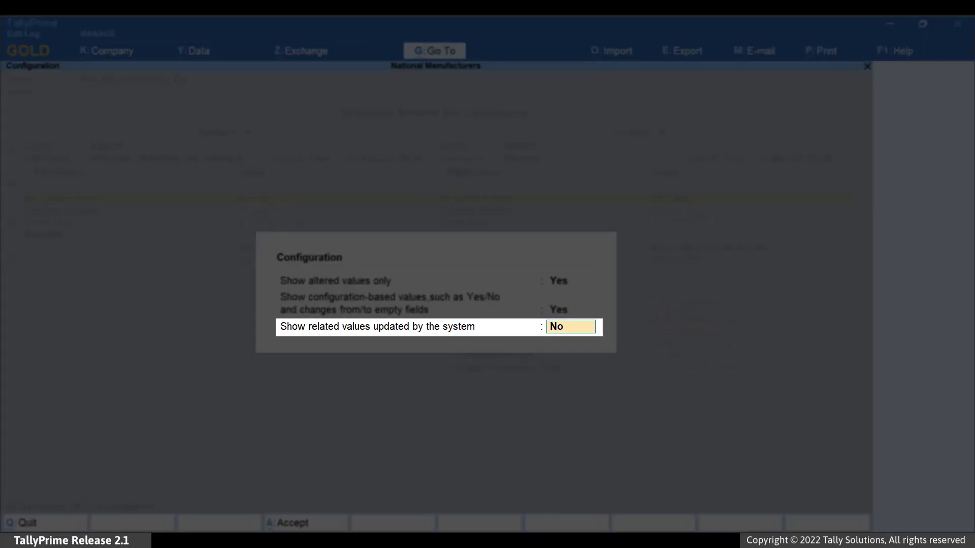
pyautogui.write('Yes')
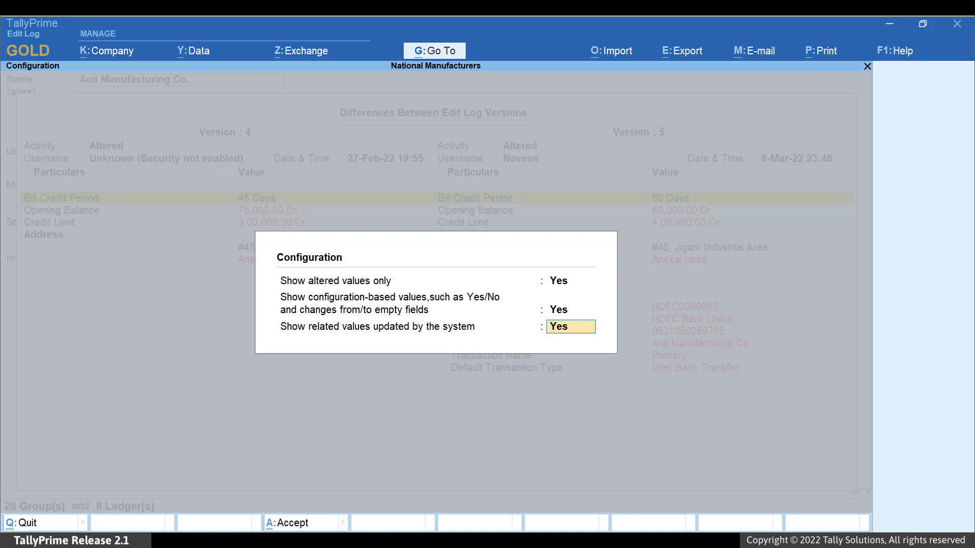
pyautogui.press('Return')
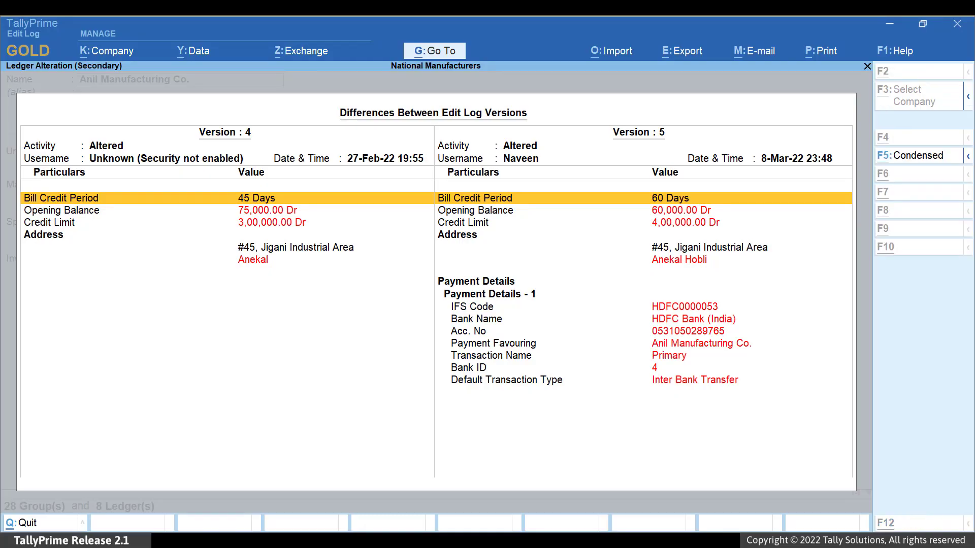
pyautogui.press('F5')
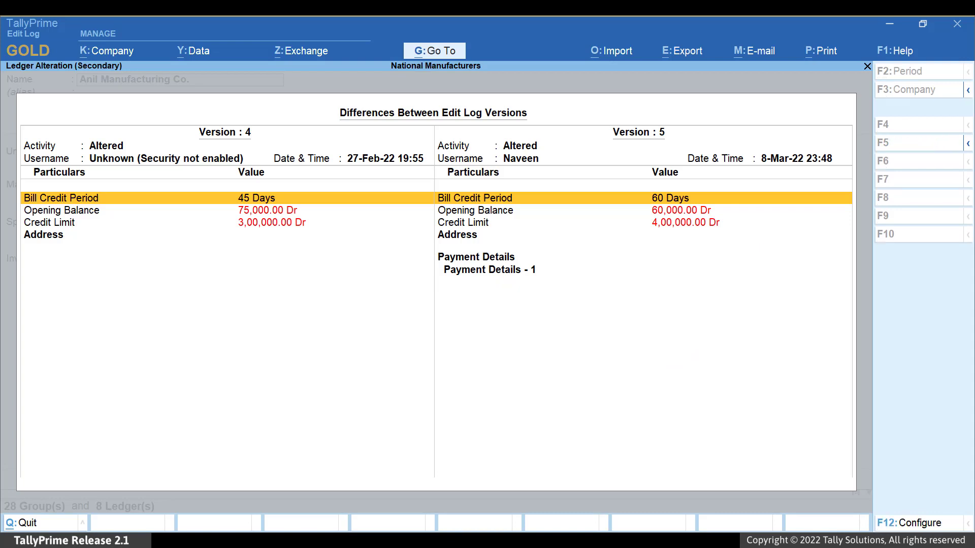
# Return to the detailed view and collapse then re-expand the Payment Details section
pyautogui.hotkey('alt', 'F5')
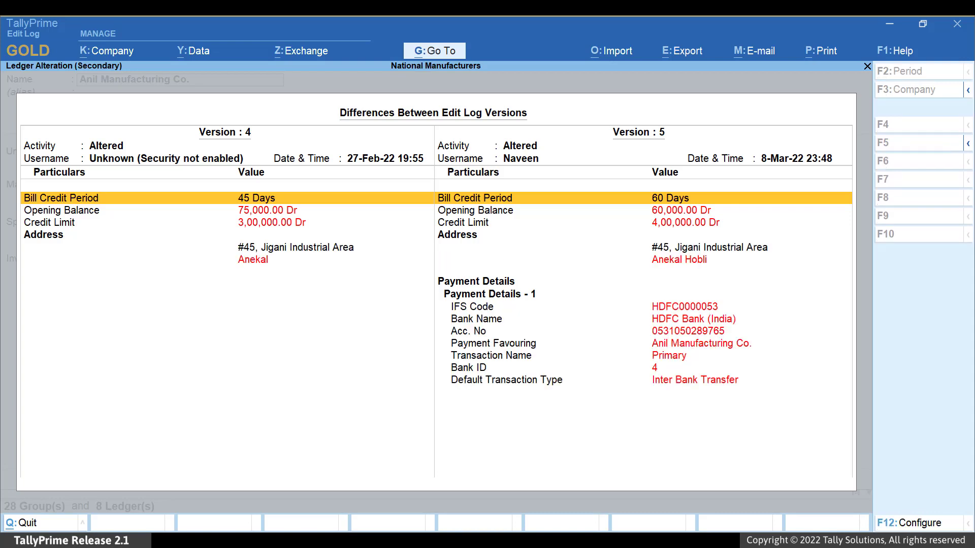
pyautogui.press('Down')
pyautogui.press('Down')
pyautogui.press('Down')
pyautogui.press('Down')
pyautogui.press('Down')
pyautogui.press('Down')
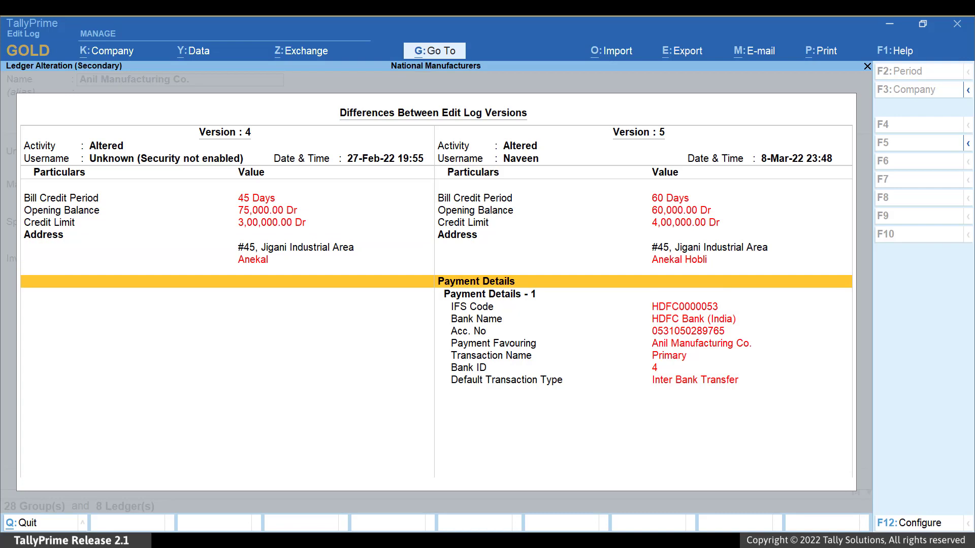
pyautogui.hotkey('shift', 'Return')
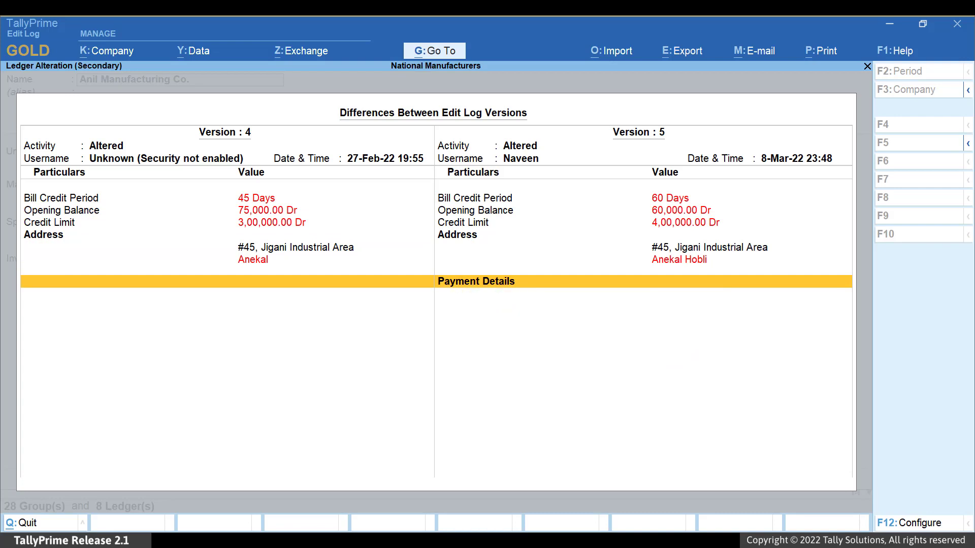
pyautogui.hotkey('shift', 'Return')
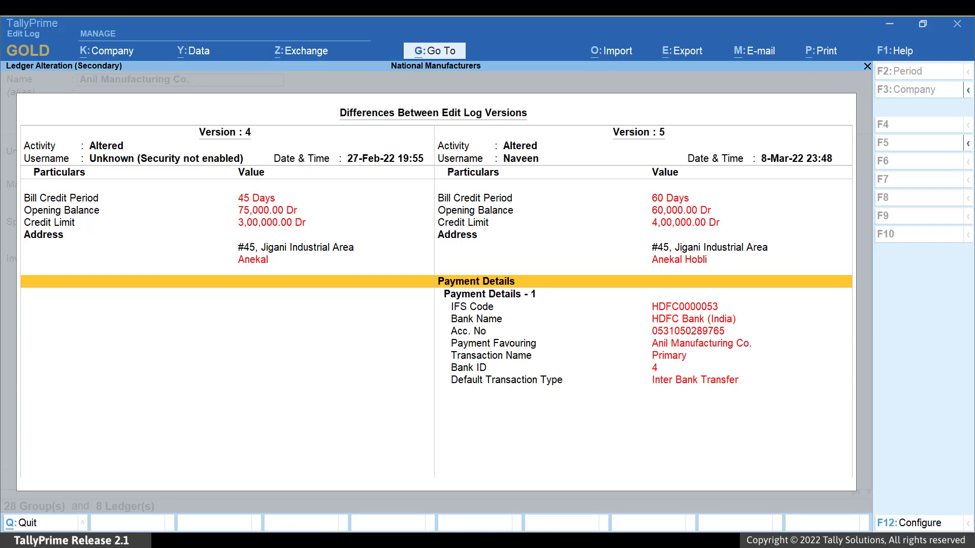
# Page back through version pairs 3–4, 2–3 and 1–2 of the ledger
pyautogui.press('pageup')
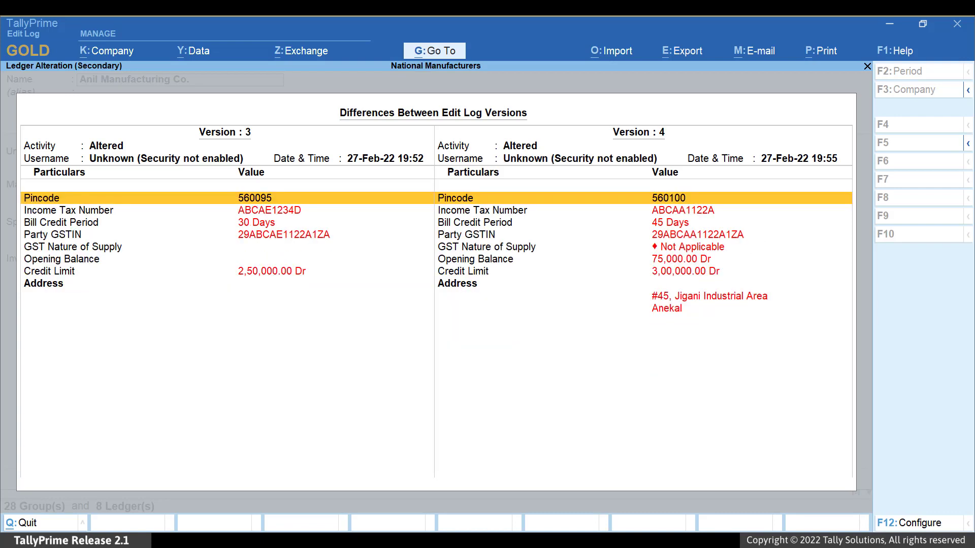
pyautogui.press('pageup')
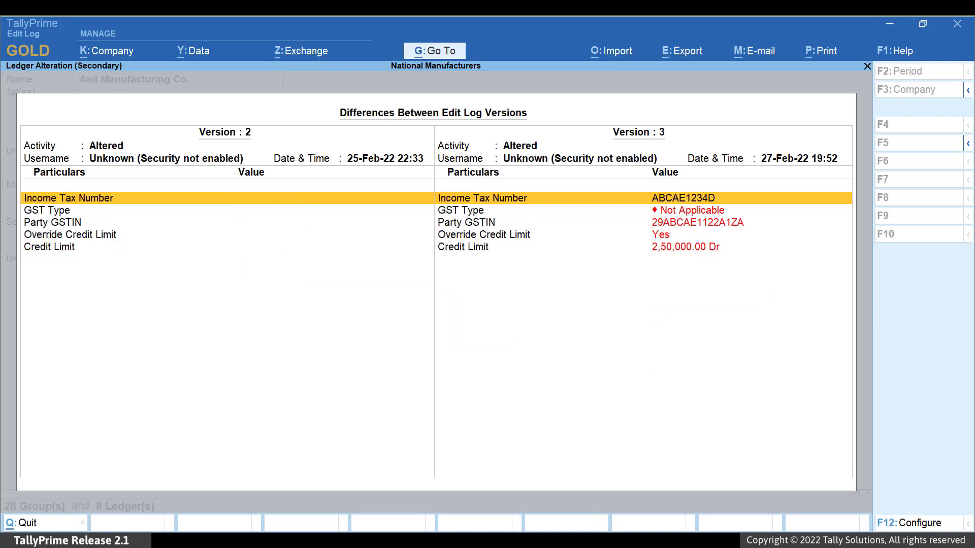
pyautogui.press('pageup')
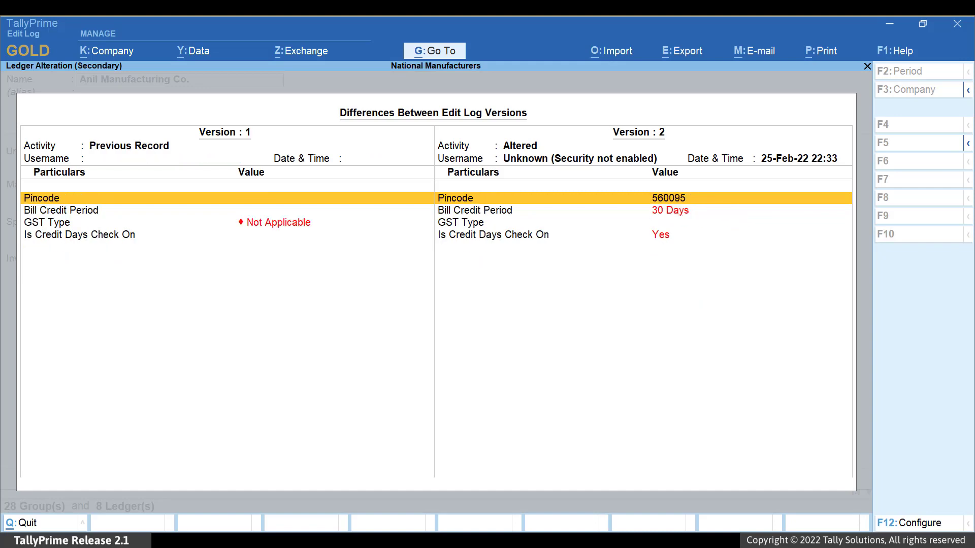
pyautogui.press('pagedown')
pyautogui.press('pagedown')
pyautogui.press('pagedown')
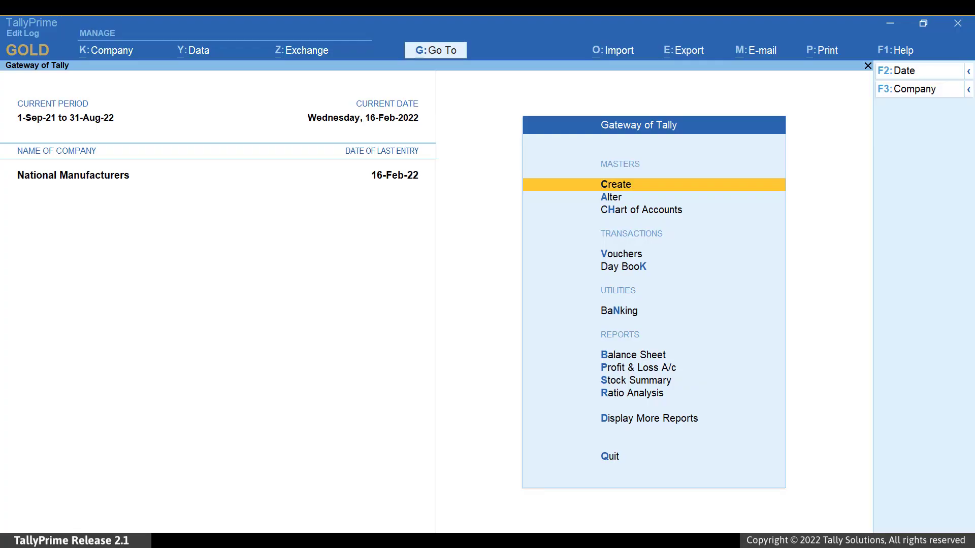
pyautogui.hotkey('alt', 'k')
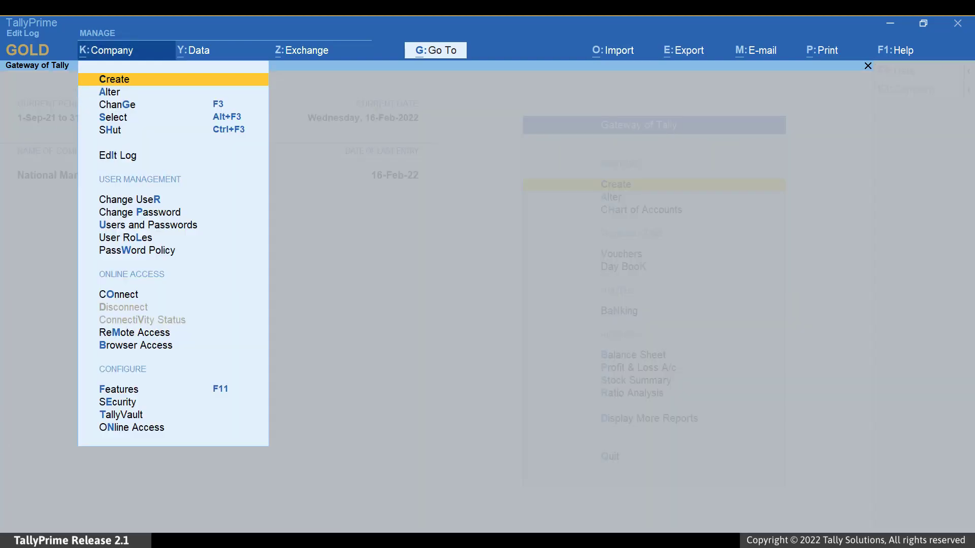
pyautogui.press('Down')
pyautogui.press('Down')
pyautogui.press('Down')
pyautogui.press('Down')
pyautogui.press('Down')
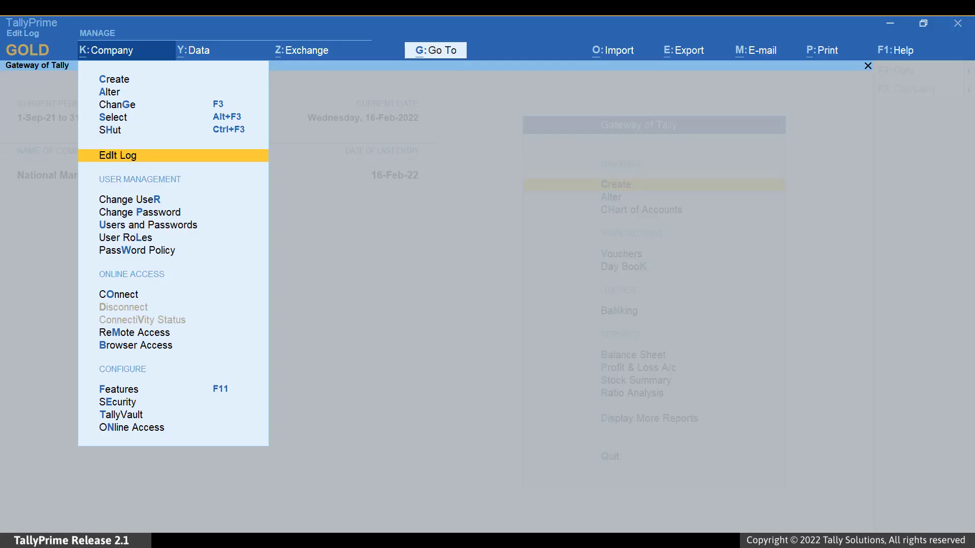
pyautogui.press('Return')
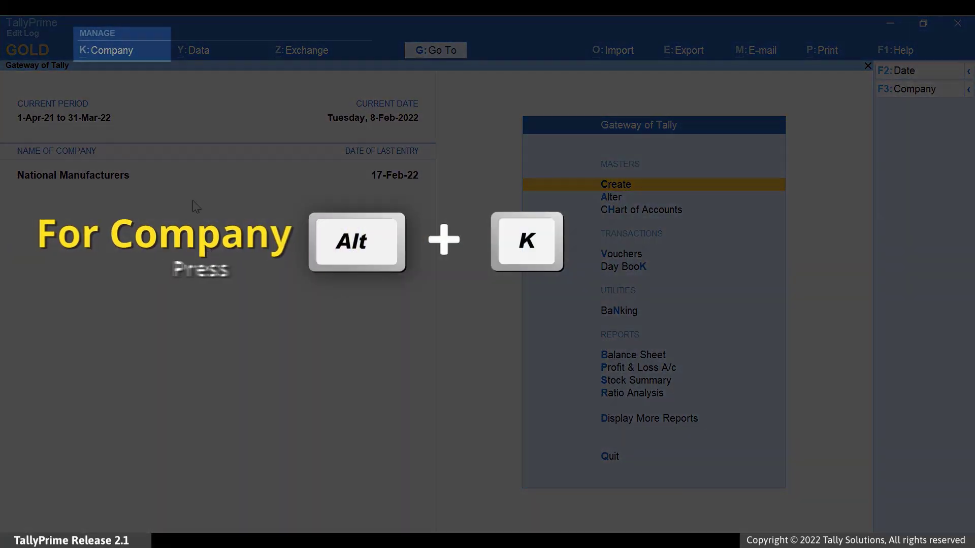
# Set Control User Access to Yes in the company's Security settings
pyautogui.click(122, 54)
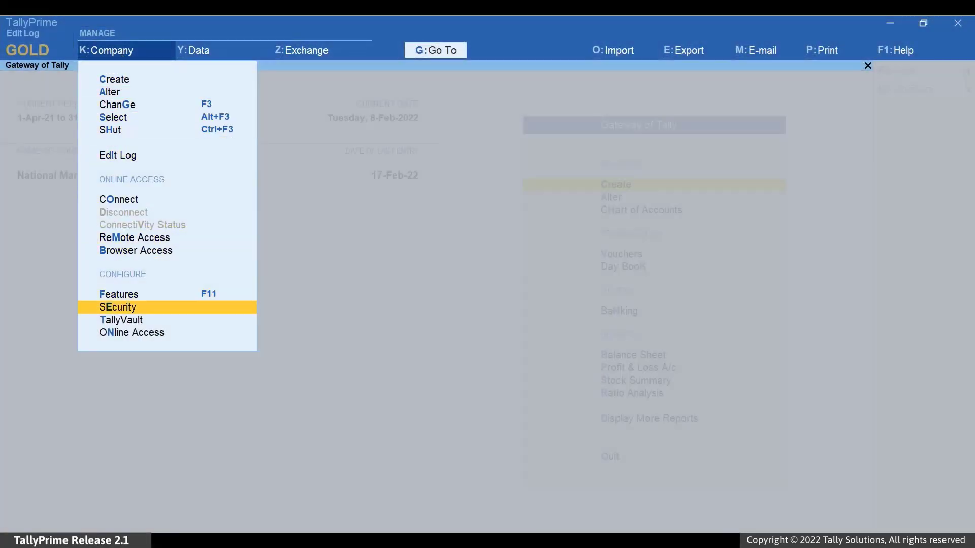
pyautogui.press('Return')
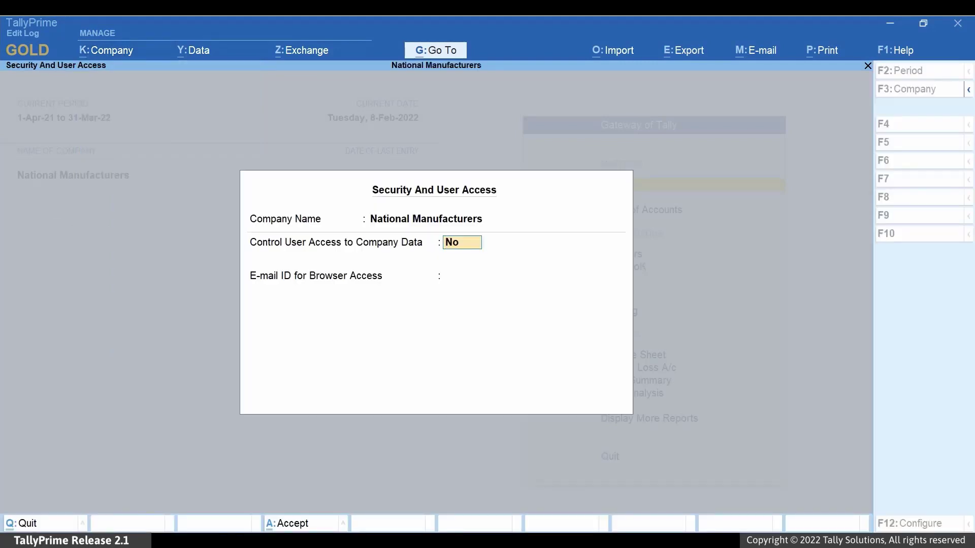
pyautogui.write('Yes')
pyautogui.press('Return')
# Create the administrator user 'admin', enter its password twice, and save the security settings
pyautogui.write('admin')
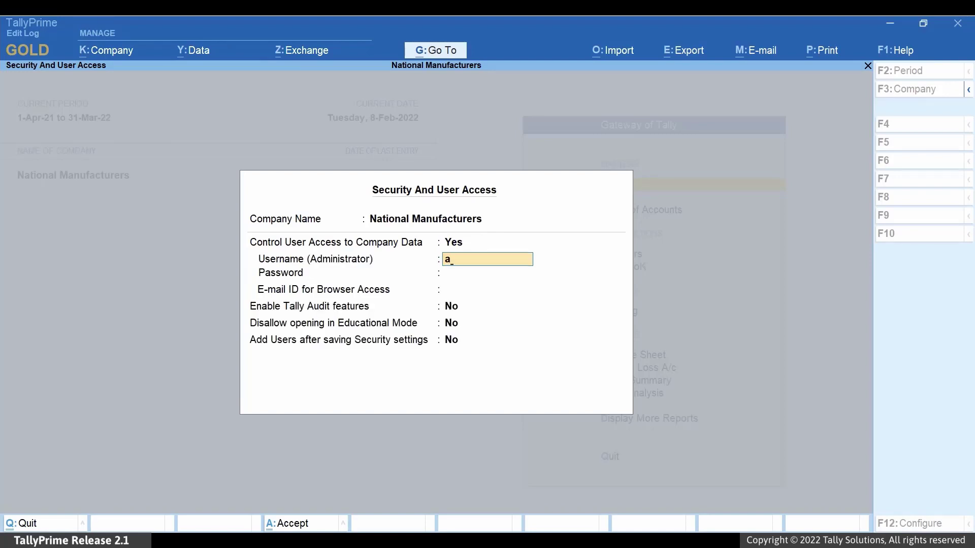
pyautogui.press('Return')
pyautogui.write('admin')
pyautogui.press('Return')
pyautogui.write('admin')
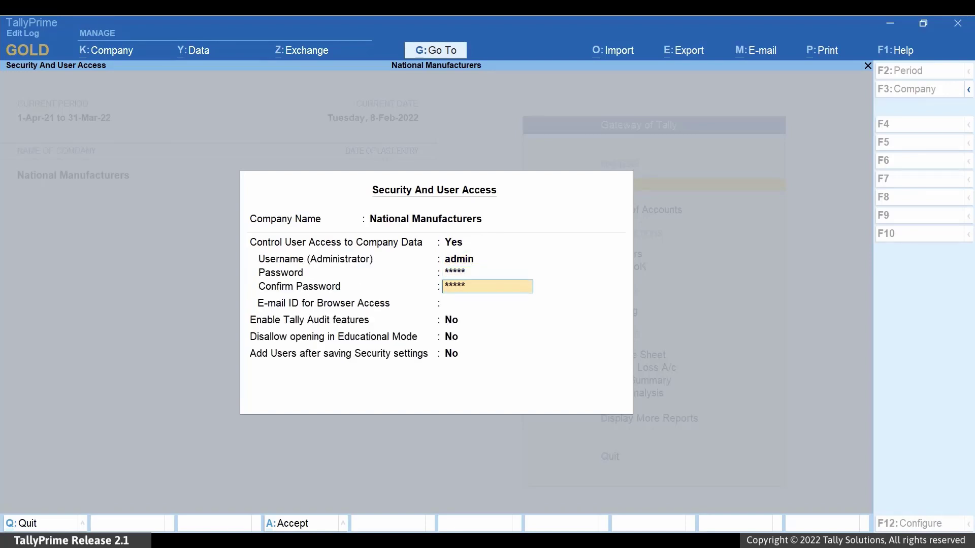
pyautogui.press('Return')
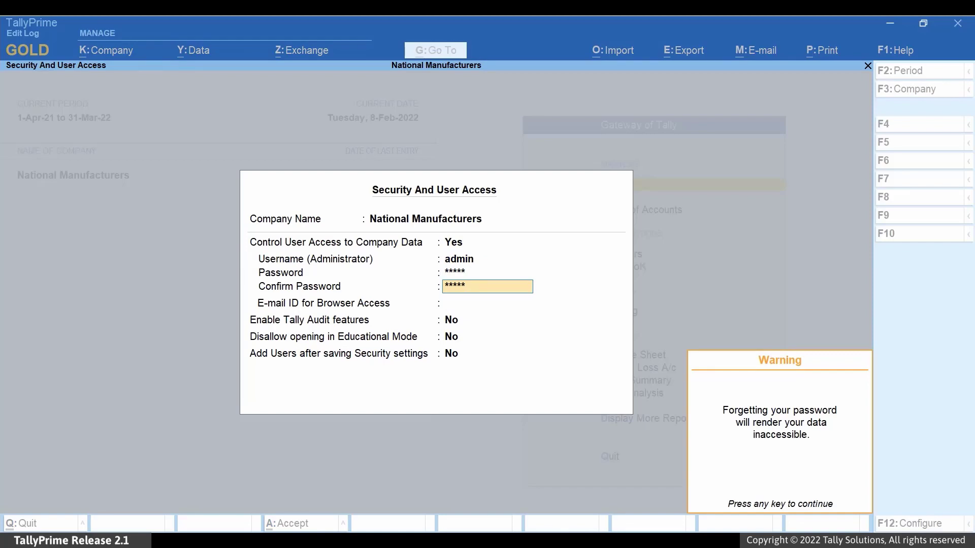
pyautogui.press('Return')
pyautogui.hotkey('ctrl', 'a')
pyautogui.hotkey('alt', 'k')
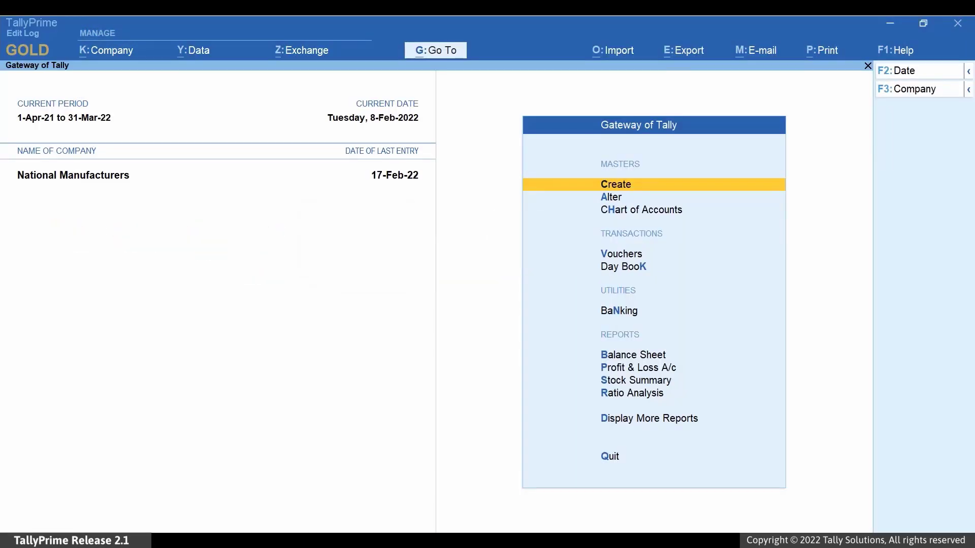
# In the Data Entry role, disallow creating or altering back-dated vouchers
pyautogui.hotkey('alt', 'k')
pyautogui.press('Down')
pyautogui.press('Down')
pyautogui.press('Down')
pyautogui.press('Down')
pyautogui.press('Down')
pyautogui.press('Down')
pyautogui.press('Down')
pyautogui.press('Down')
pyautogui.press('Down')
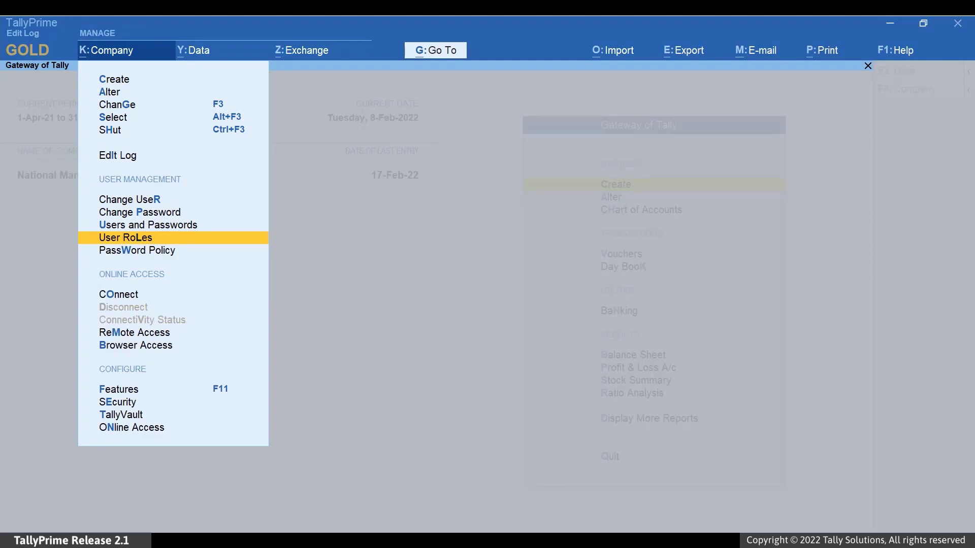
pyautogui.press('Return')
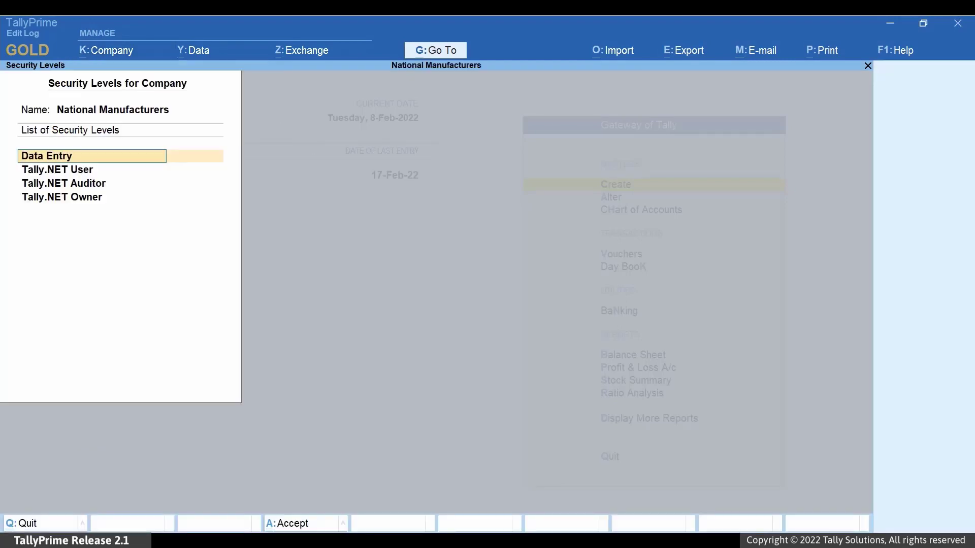
pyautogui.press('Return')
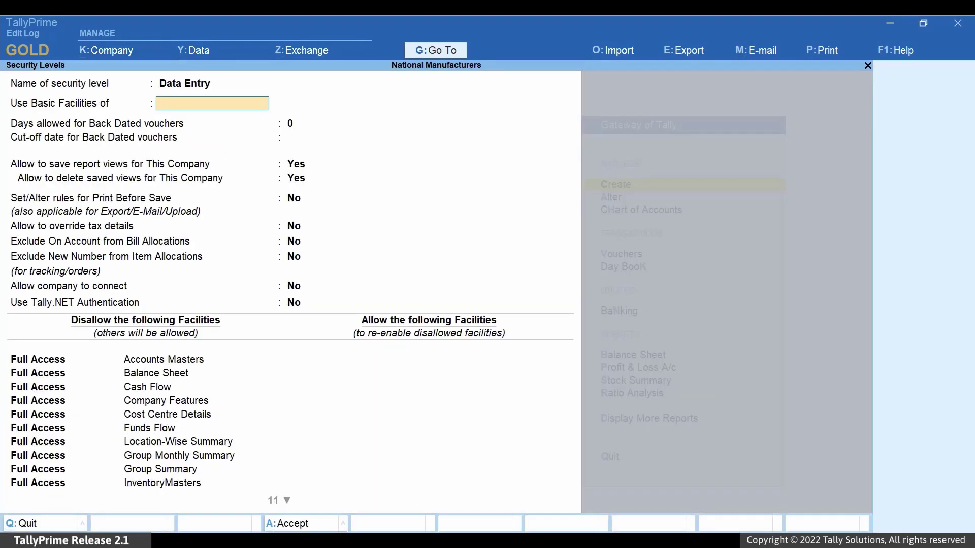
pyautogui.press('Return')
pyautogui.press('Return')
pyautogui.press('Return')
pyautogui.press('Return')
pyautogui.press('Return')
pyautogui.press('Return')
pyautogui.press('Return')
pyautogui.press('Return')
pyautogui.press('Return')
pyautogui.press('Down')
pyautogui.press('Down')
pyautogui.press('Down')
pyautogui.press('Down')
pyautogui.press('Down')
pyautogui.press('Down')
pyautogui.press('Down')
pyautogui.press('Down')
pyautogui.press('Down')
pyautogui.press('Down')
pyautogui.press('Down')
pyautogui.press('Down')
pyautogui.press('Down')
pyautogui.press('Down')
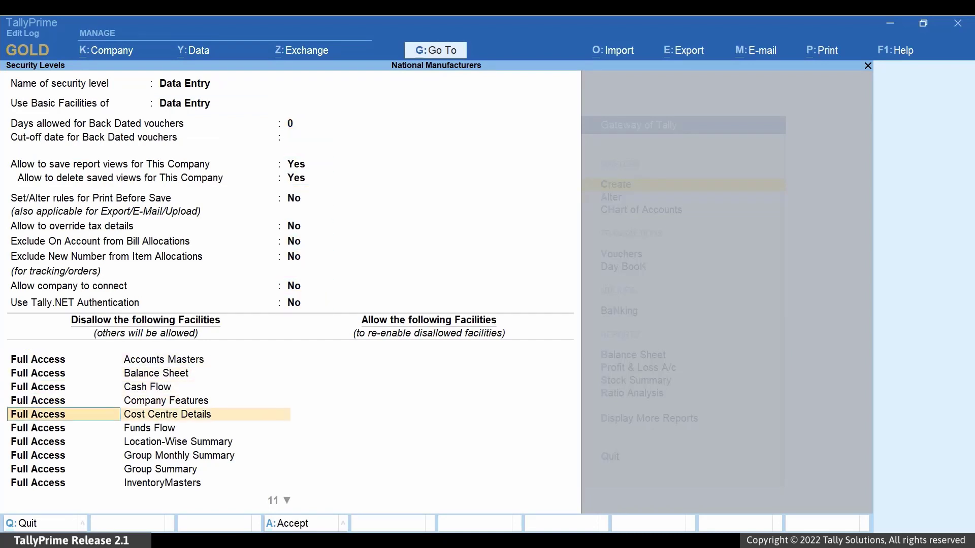
pyautogui.press('Down')
pyautogui.press('Down')
pyautogui.press('Down')
pyautogui.press('Down')
pyautogui.press('Down')
pyautogui.press('Down')
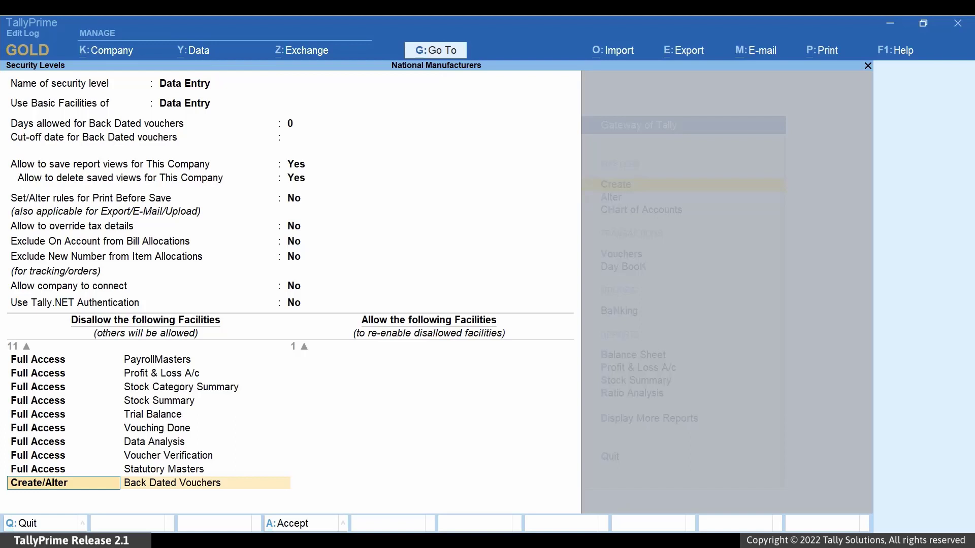
pyautogui.press('Return')
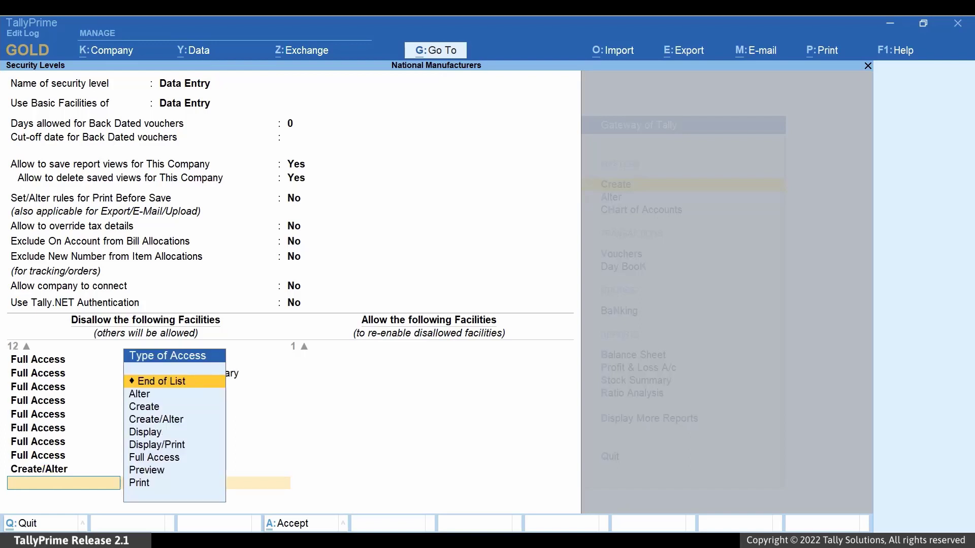
# Also disallow Display of Vouchers for Data Entry and save the role
pyautogui.press('Down')
pyautogui.press('Down')
pyautogui.press('Down')
pyautogui.press('Down')
pyautogui.press('Return')
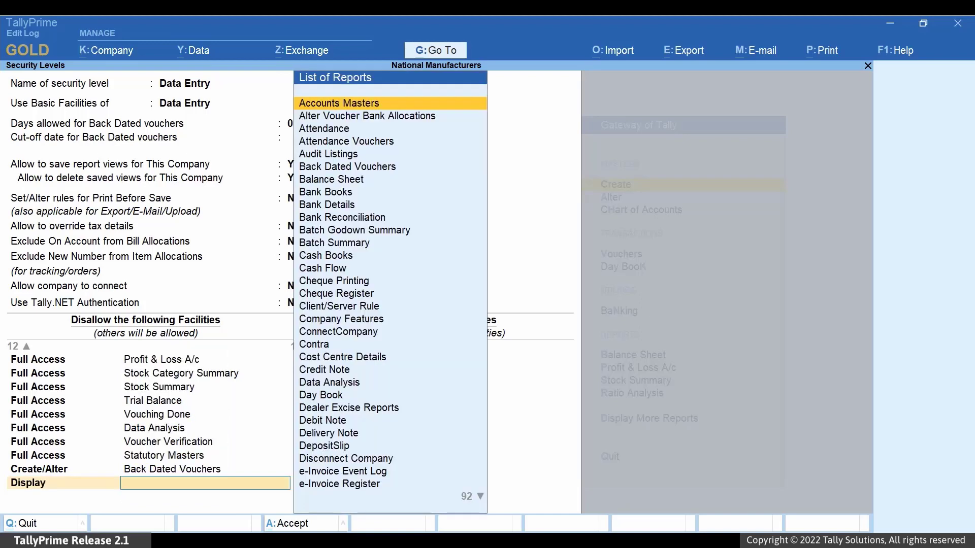
pyautogui.write('Vou')
pyautogui.press('Down')
pyautogui.press('Down')
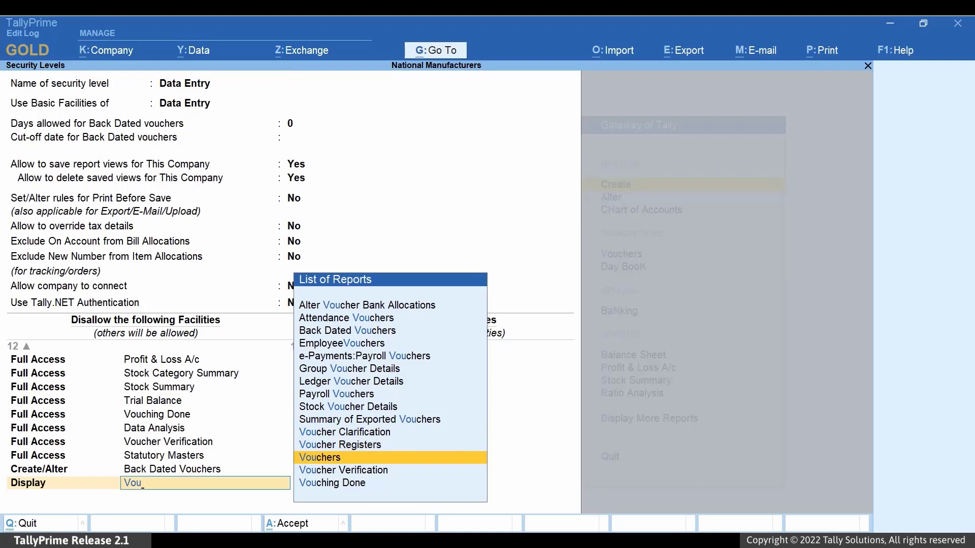
pyautogui.press('Return')
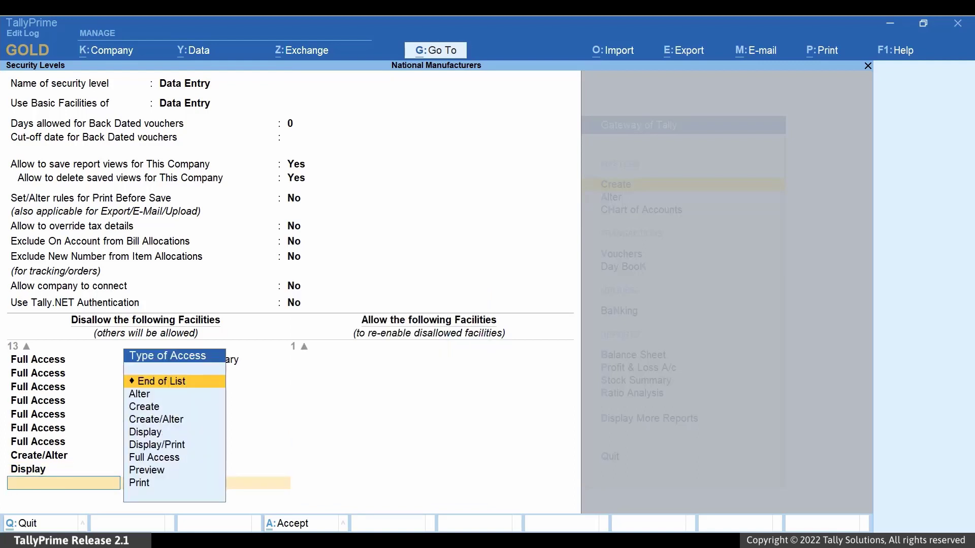
pyautogui.press('Return')
pyautogui.press('Return')
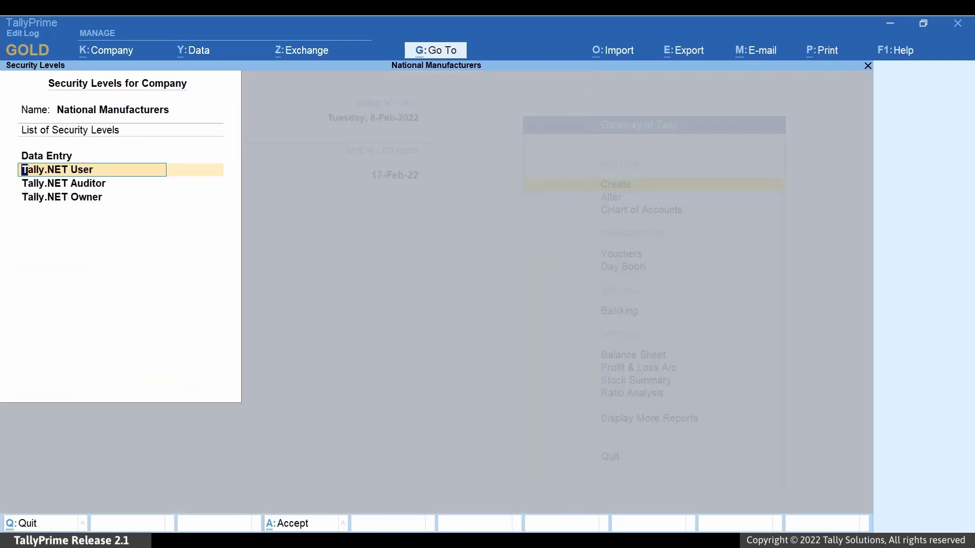
pyautogui.press('Escape')
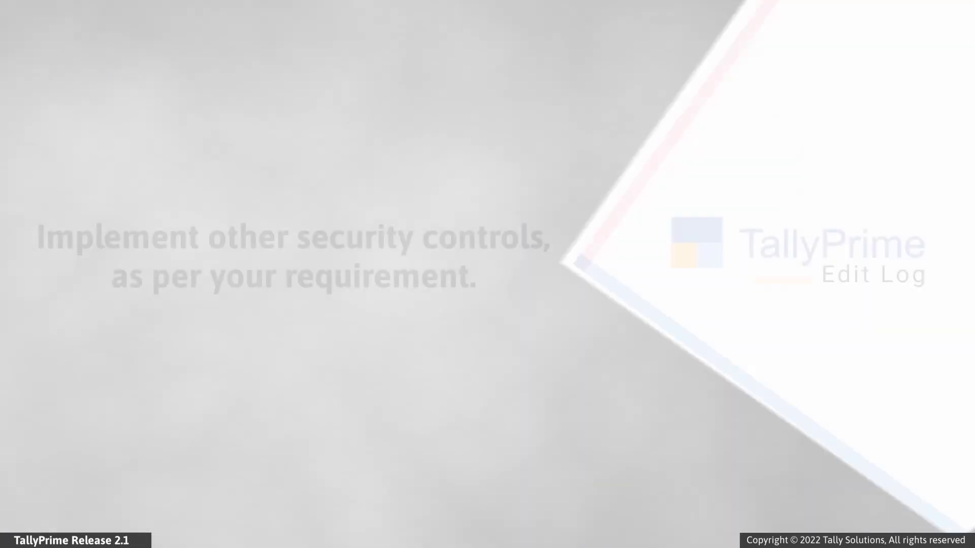